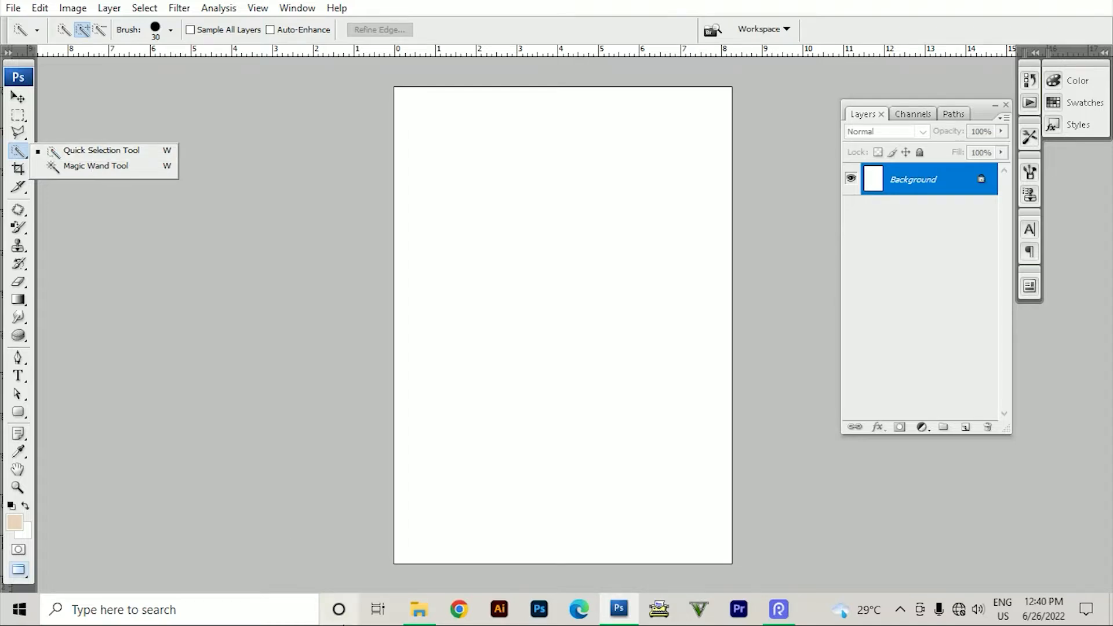
Step: Open the photo of the woman in the black blazer from the Downloads folder in Photoshop
{"action": "left_click", "coordinate": [418, 609]}
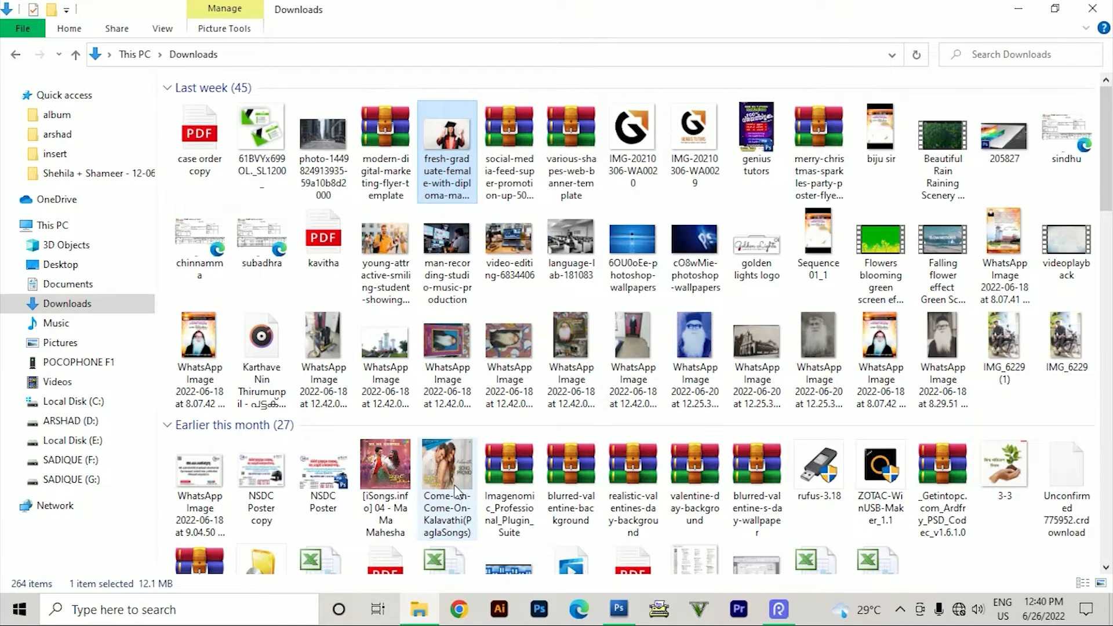
{"action": "scroll", "coordinate": [458, 492], "scroll_direction": "down", "scroll_amount": 10}
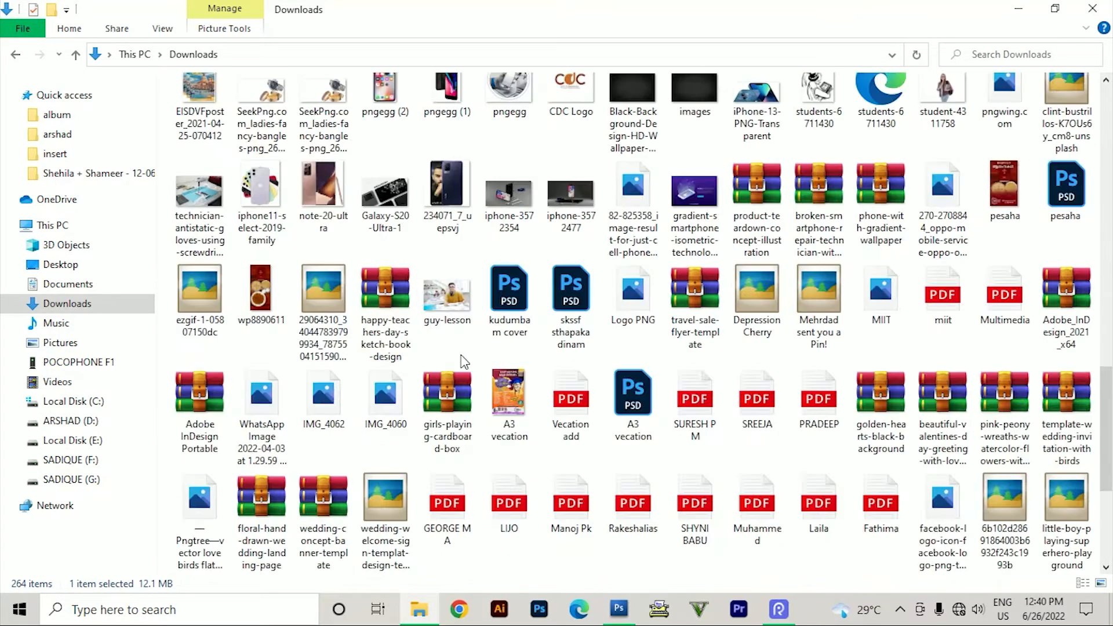
{"action": "scroll", "coordinate": [452, 325], "scroll_direction": "down", "scroll_amount": 10}
{"action": "scroll", "coordinate": [429, 368], "scroll_direction": "down", "scroll_amount": 2}
{"action": "left_click_drag", "start_coordinate": [571, 165], "coordinate": [532, 380]}
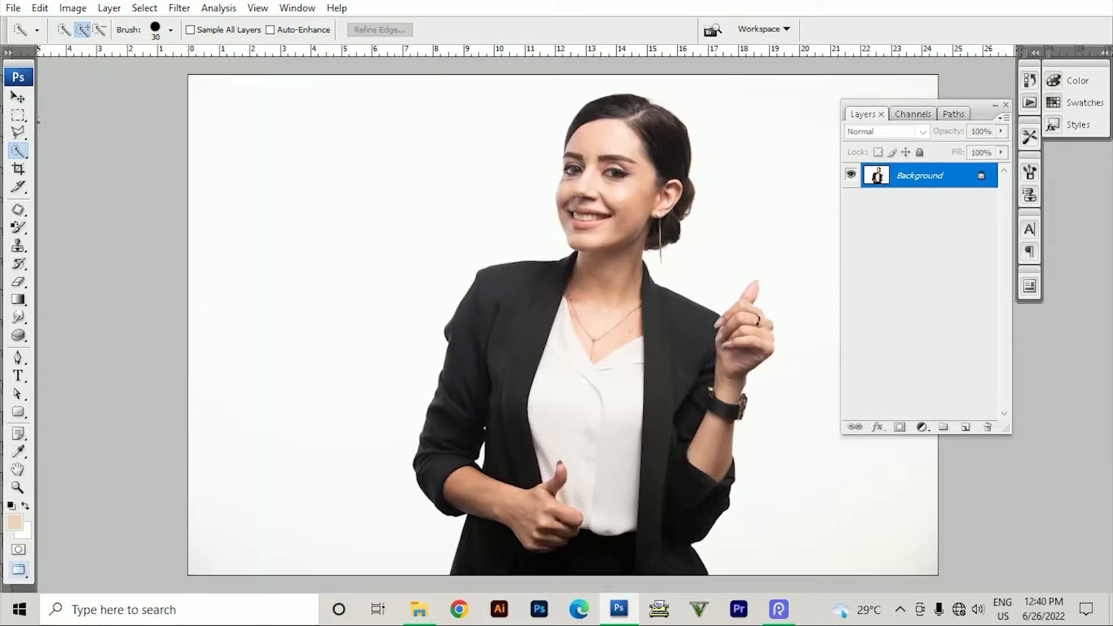
Step: Select the whole woman with the Quick Selection tool at brush size 30, covering head, raised hand, jacket and both arms
{"action": "right_click", "coordinate": [20, 152]}
{"action": "left_click", "coordinate": [75, 152]}
{"action": "mouse_move", "coordinate": [577, 171]}
{"action": "left_mouse_down"}
{"action": "mouse_move", "coordinate": [606, 113]}
{"action": "mouse_move", "coordinate": [629, 113]}
{"action": "mouse_move", "coordinate": [673, 136]}
{"action": "left_mouse_up"}
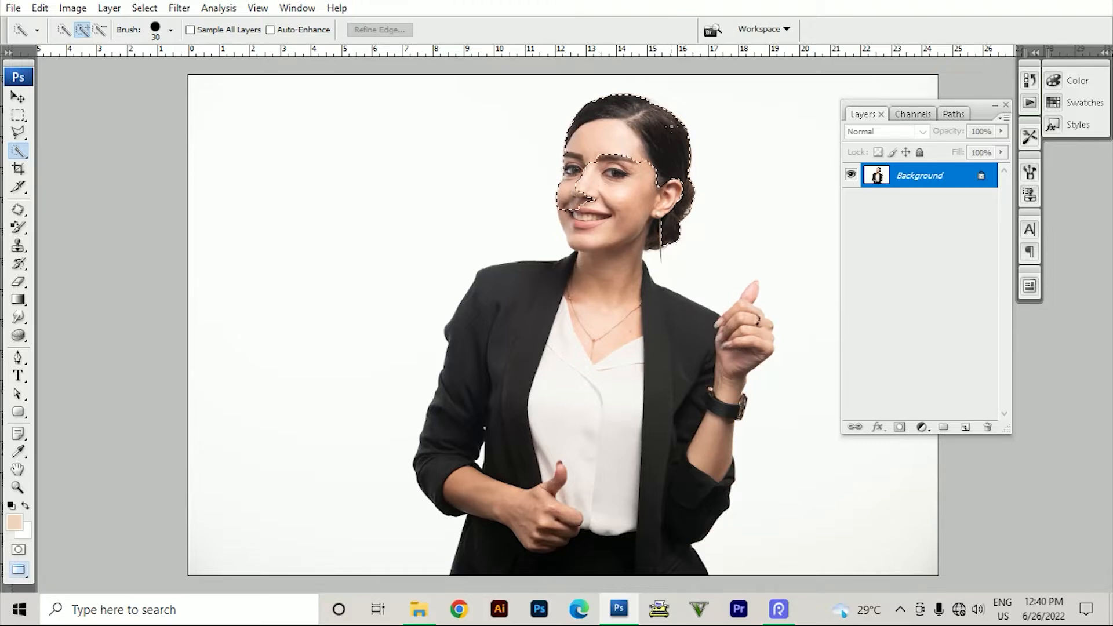
{"action": "mouse_move", "coordinate": [680, 195]}
{"action": "left_mouse_down"}
{"action": "mouse_move", "coordinate": [629, 232]}
{"action": "mouse_move", "coordinate": [618, 310]}
{"action": "mouse_move", "coordinate": [720, 380]}
{"action": "mouse_move", "coordinate": [724, 400]}
{"action": "left_mouse_up"}
{"action": "left_click_drag", "start_coordinate": [742, 343], "coordinate": [745, 301]}
{"action": "left_click_drag", "start_coordinate": [679, 459], "coordinate": [667, 550]}
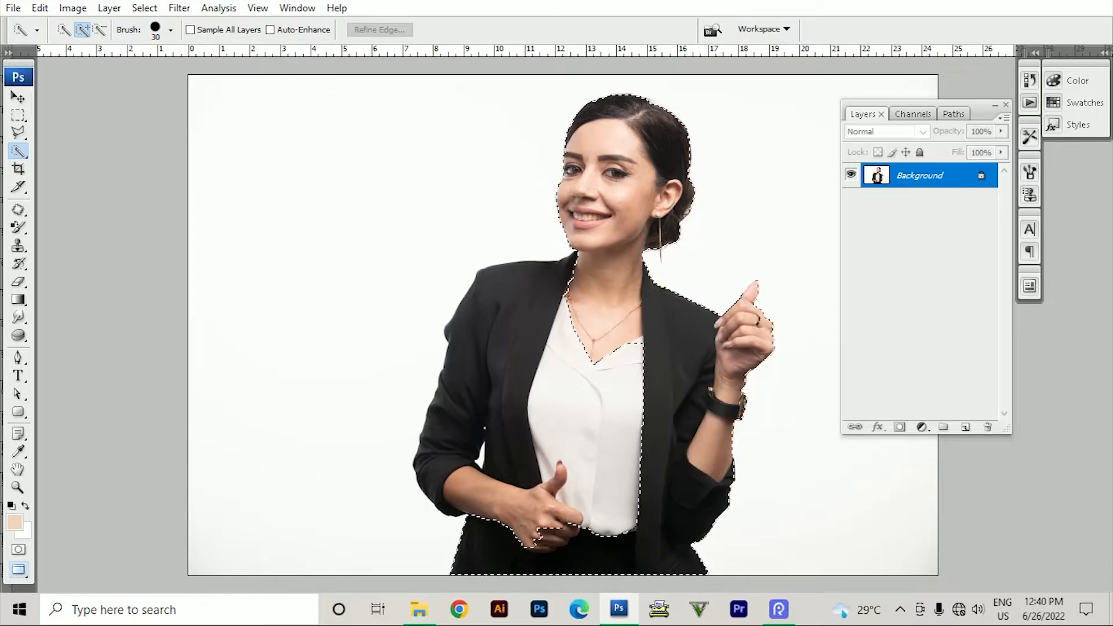
{"action": "mouse_move", "coordinate": [522, 532]}
{"action": "left_mouse_down"}
{"action": "mouse_move", "coordinate": [495, 466]}
{"action": "mouse_move", "coordinate": [471, 460]}
{"action": "left_mouse_up"}
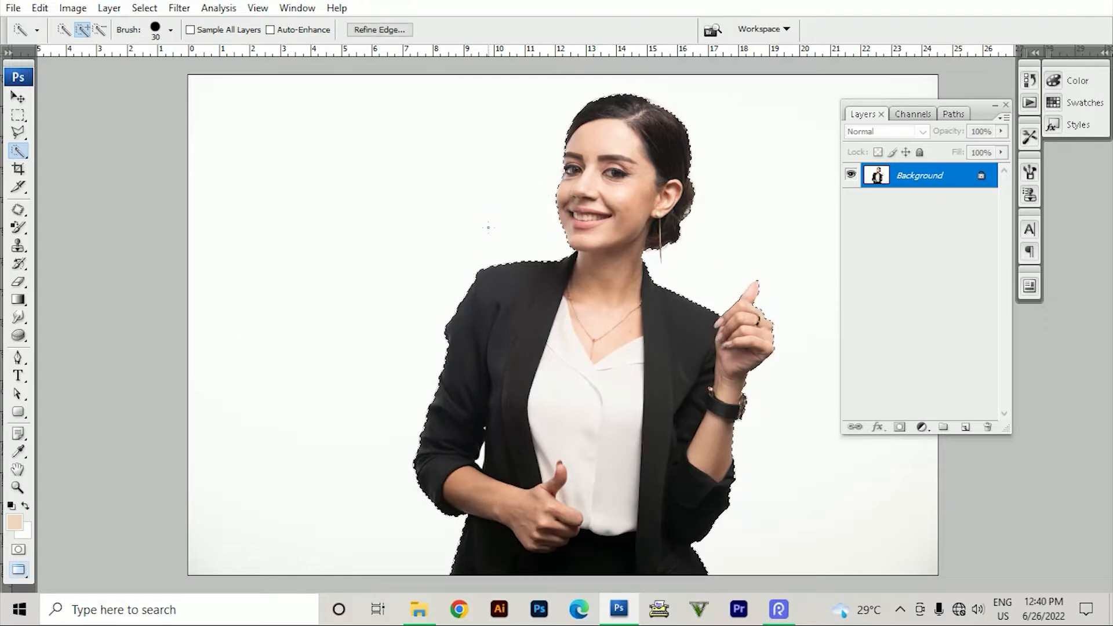
Step: Enlarge the Quick Selection brush to size 2100
{"action": "left_click", "coordinate": [18, 151]}
{"action": "left_click", "coordinate": [90, 155]}
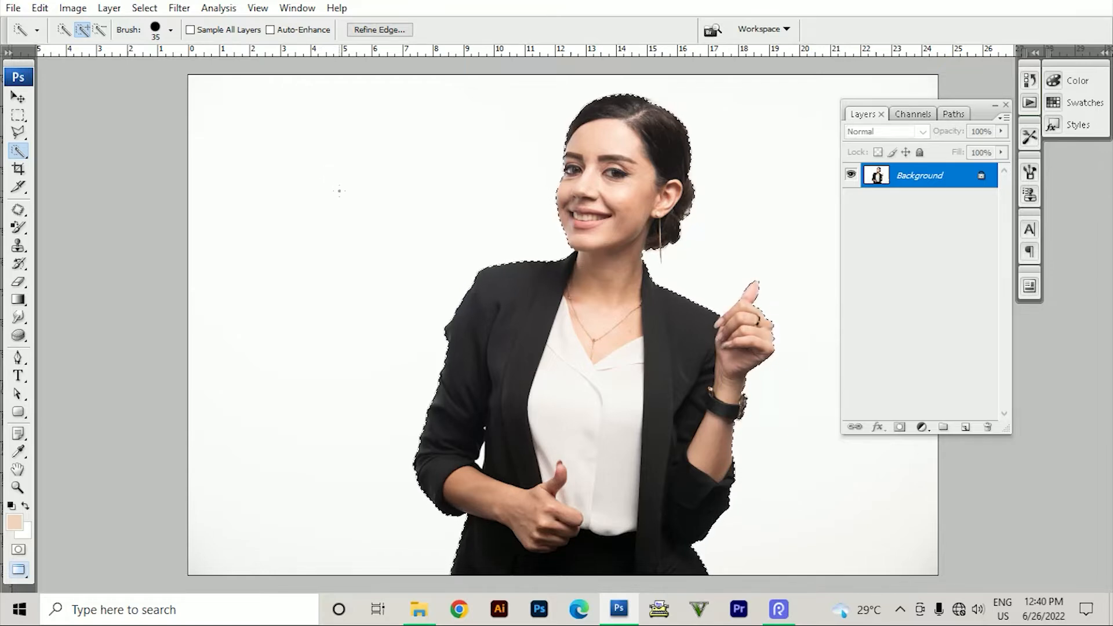
{"action": "key", "text": "bracketright"}
{"action": "key", "text": "bracketright"}
{"action": "key", "text": "bracketright"}
{"action": "key", "text": "bracketright"}
{"action": "key", "text": "bracketright"}
{"action": "key", "text": "bracketright"}
{"action": "key", "text": "bracketright"}
{"action": "key", "text": "bracketright"}
{"action": "key", "text": "bracketright"}
{"action": "key", "text": "bracketright"}
{"action": "key", "text": "bracketright"}
{"action": "key", "text": "bracketright"}
{"action": "key", "text": "bracketright"}
{"action": "key", "text": "bracketright"}
{"action": "key", "text": "bracketright"}
{"action": "key", "text": "bracketright"}
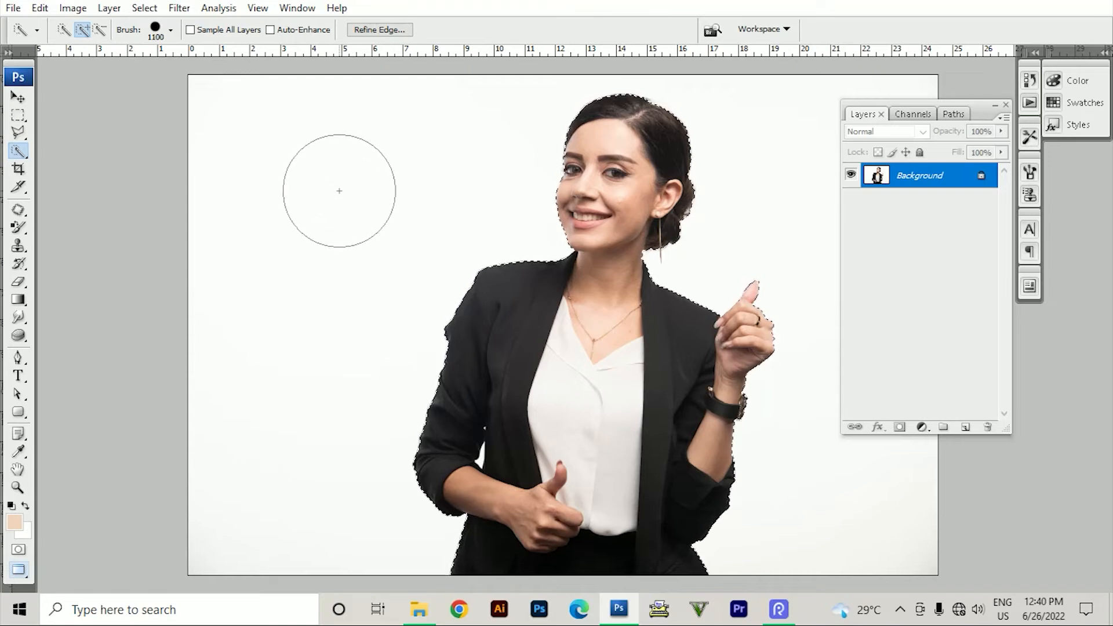
{"action": "key", "text": "bracketright"}
{"action": "key", "text": "bracketright"}
{"action": "key", "text": "bracketright"}
{"action": "key", "text": "bracketright"}
{"action": "key", "text": "bracketright"}
{"action": "key", "text": "bracketright"}
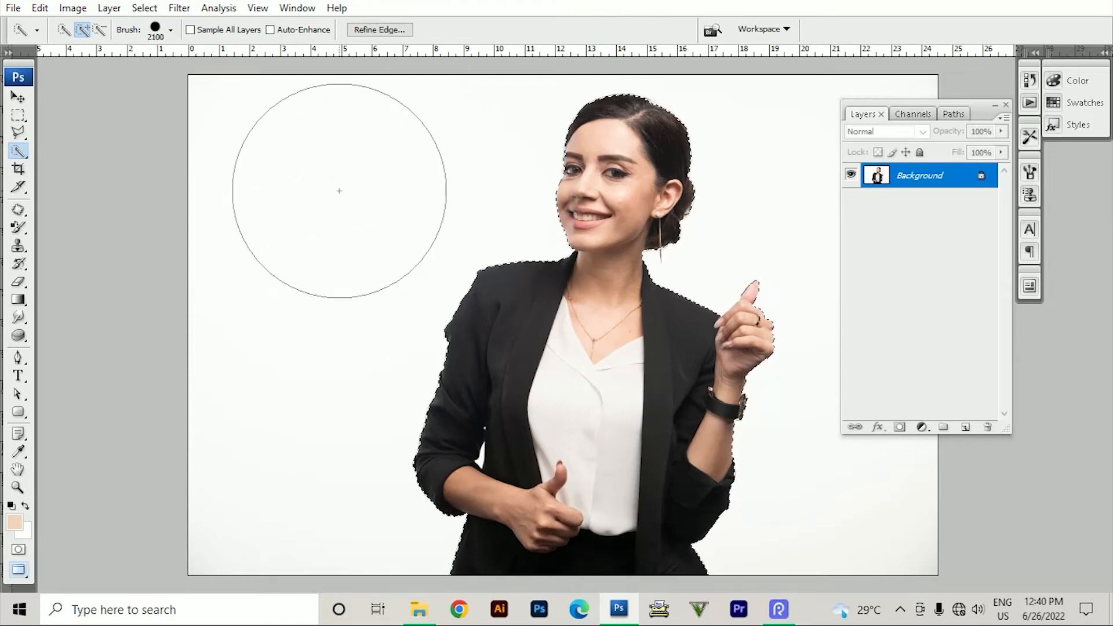
Step: Clear the selection and try selecting the woman afresh with the Quick Selection brush reduced to size 1200
{"action": "key", "text": "bracketleft"}
{"action": "key", "text": "bracketleft"}
{"action": "key", "text": "bracketleft"}
{"action": "key", "text": "bracketleft"}
{"action": "key", "text": "bracketleft"}
{"action": "key", "text": "bracketleft"}
{"action": "key", "text": "bracketleft"}
{"action": "key", "text": "bracketleft"}
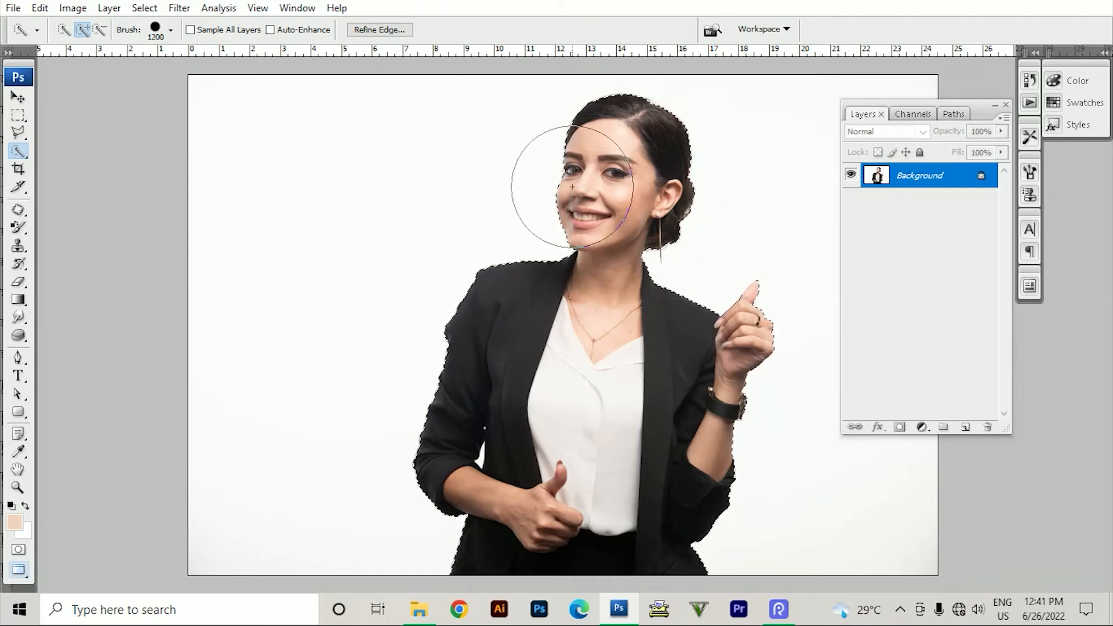
{"action": "key", "text": "ctrl+d"}
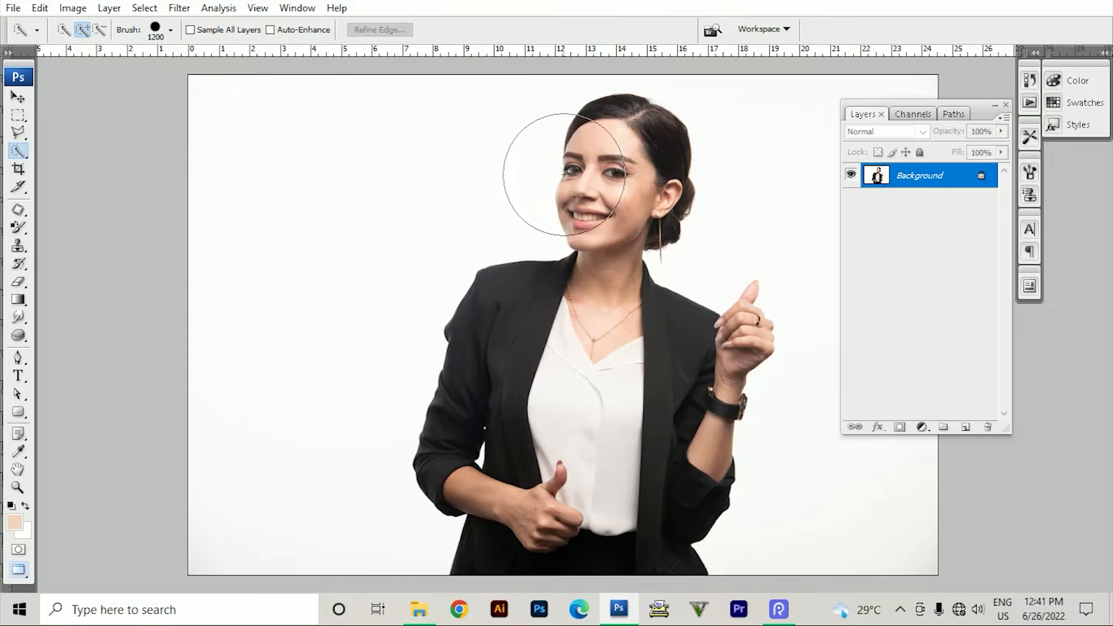
{"action": "mouse_move", "coordinate": [566, 141]}
{"action": "left_mouse_down"}
{"action": "mouse_move", "coordinate": [603, 124]}
{"action": "mouse_move", "coordinate": [640, 139]}
{"action": "mouse_move", "coordinate": [644, 174]}
{"action": "mouse_move", "coordinate": [559, 284]}
{"action": "mouse_move", "coordinate": [528, 344]}
{"action": "mouse_move", "coordinate": [532, 385]}
{"action": "mouse_move", "coordinate": [676, 372]}
{"action": "mouse_move", "coordinate": [703, 331]}
{"action": "mouse_move", "coordinate": [638, 343]}
{"action": "left_mouse_up"}
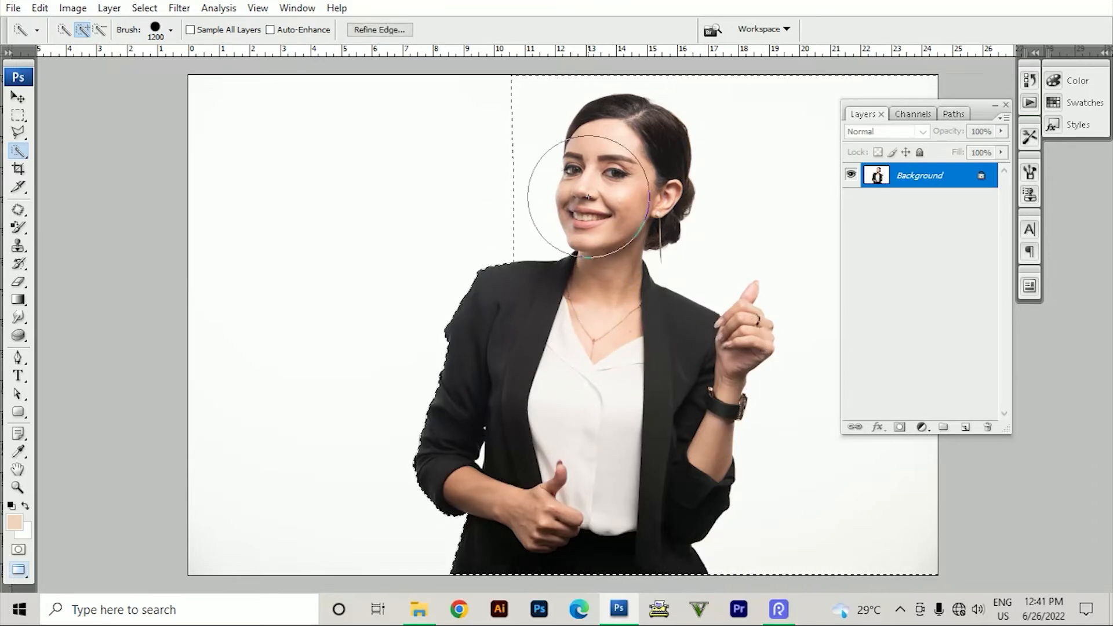
{"action": "key", "text": "ctrl+d"}
Step: Reduce the Quick Selection brush to size 125 and select the woman's hair, face, neck and upper jacket beside the raised hand
{"action": "key", "text": "bracketleft"}
{"action": "key", "text": "bracketleft"}
{"action": "key", "text": "bracketleft"}
{"action": "key", "text": "bracketleft"}
{"action": "key", "text": "bracketleft"}
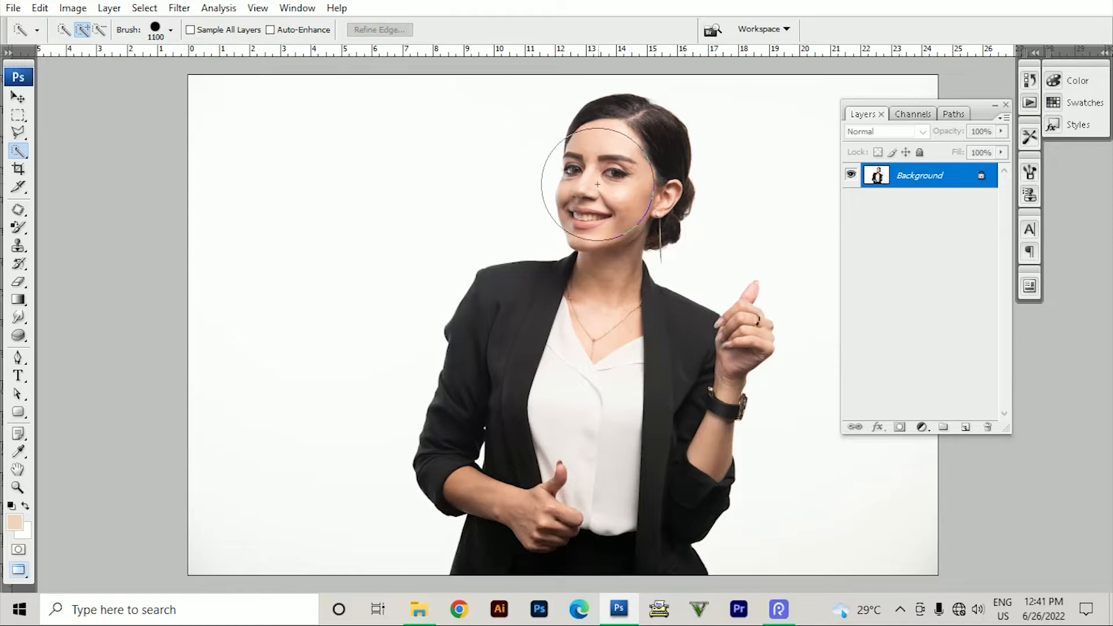
{"action": "key", "text": "bracketleft"}
{"action": "key", "text": "bracketleft"}
{"action": "key", "text": "bracketleft"}
{"action": "key", "text": "bracketleft"}
{"action": "key", "text": "bracketleft"}
{"action": "key", "text": "bracketleft"}
{"action": "key", "text": "bracketleft"}
{"action": "key", "text": "bracketleft"}
{"action": "mouse_move", "coordinate": [596, 129]}
{"action": "left_mouse_down"}
{"action": "mouse_move", "coordinate": [584, 150]}
{"action": "mouse_move", "coordinate": [637, 113]}
{"action": "mouse_move", "coordinate": [651, 127]}
{"action": "left_mouse_up"}
{"action": "left_click_drag", "start_coordinate": [659, 178], "coordinate": [613, 256]}
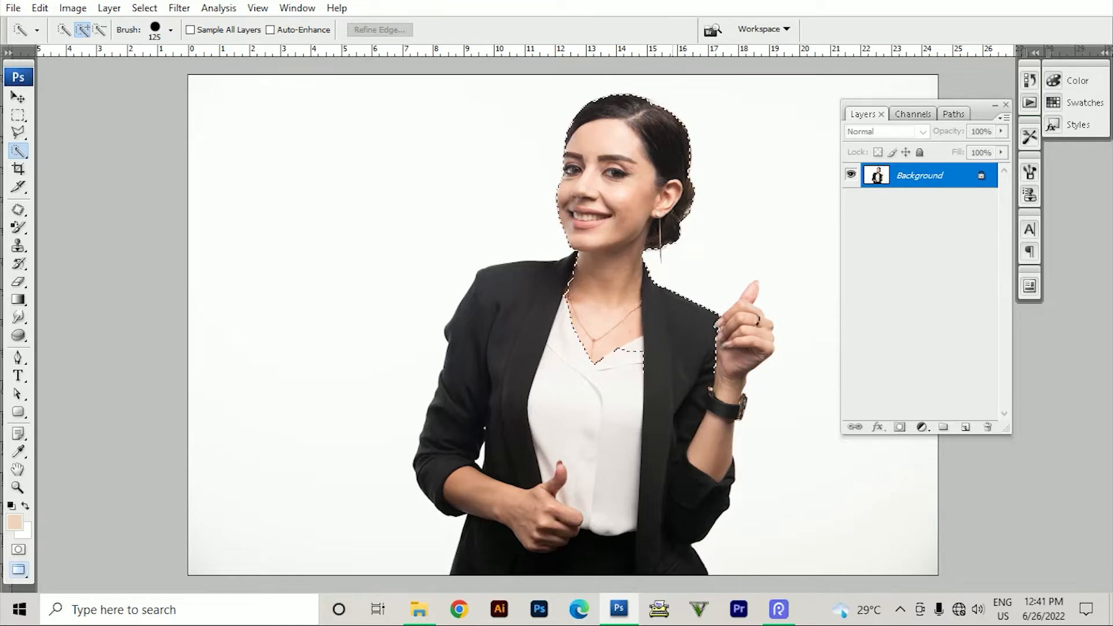
Step: Extend the Quick Selection over the rest of the woman's jacket, blouse, arms and raised hand
{"action": "scroll", "coordinate": [622, 359], "scroll_direction": "down", "scroll_amount": 3}
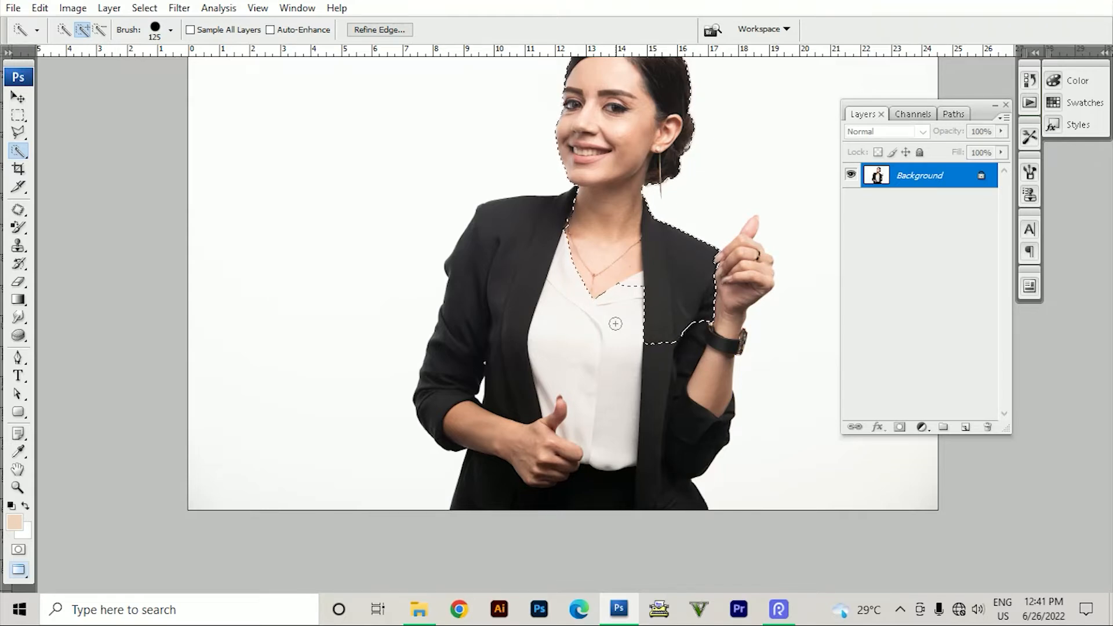
{"action": "right_click", "coordinate": [18, 152]}
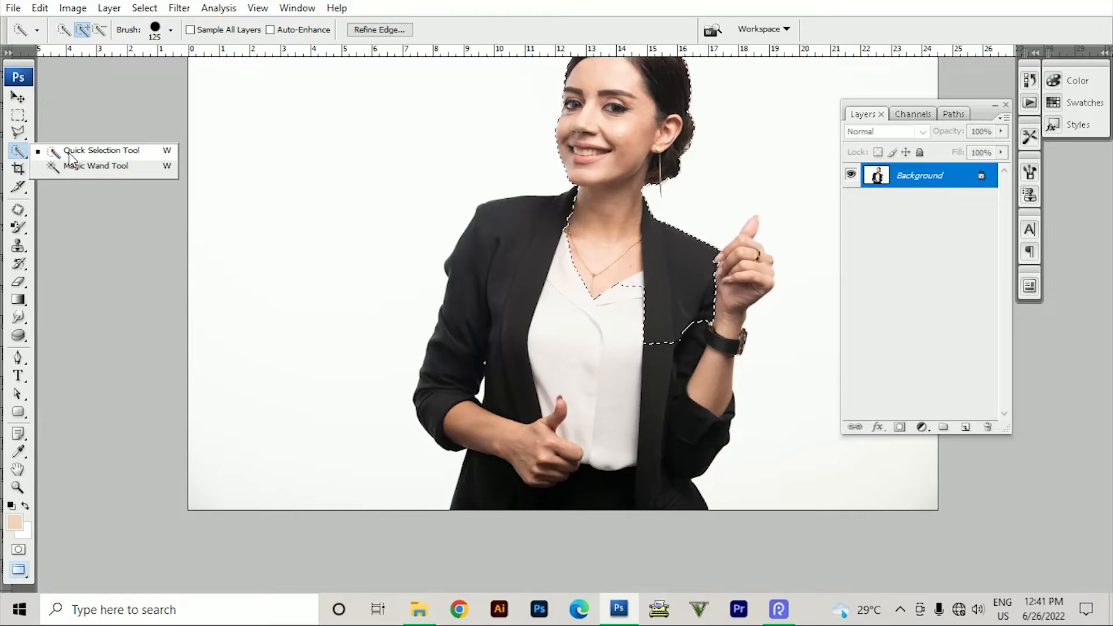
{"action": "left_click", "coordinate": [70, 152]}
{"action": "left_click_drag", "start_coordinate": [512, 254], "coordinate": [486, 264]}
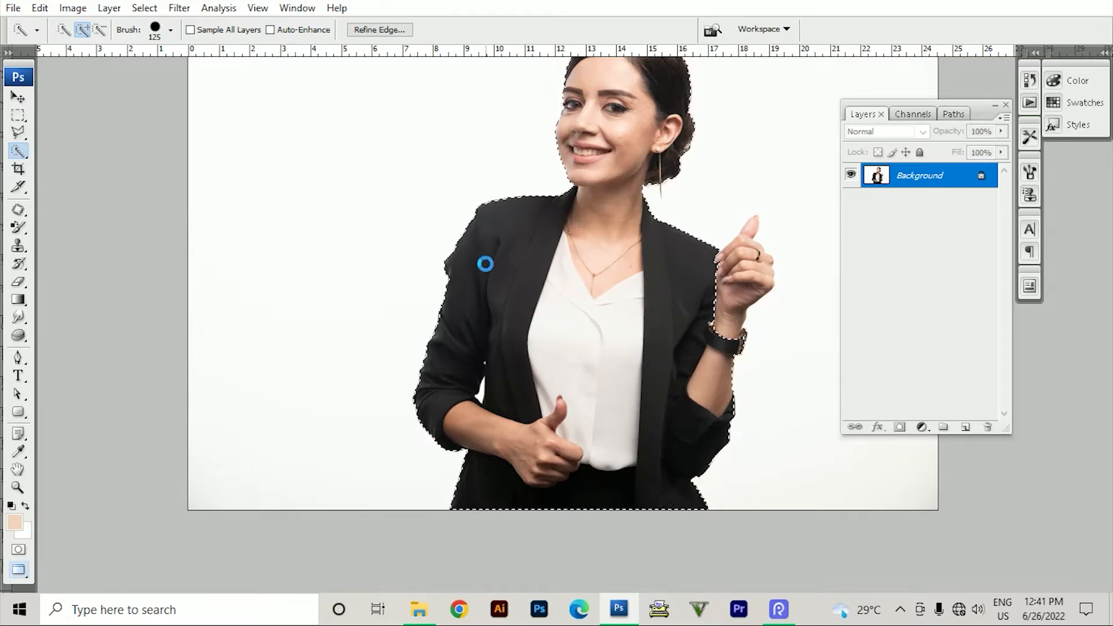
{"action": "scroll", "coordinate": [525, 260], "scroll_direction": "up", "scroll_amount": 1}
{"action": "scroll", "coordinate": [551, 258], "scroll_direction": "up", "scroll_amount": 2}
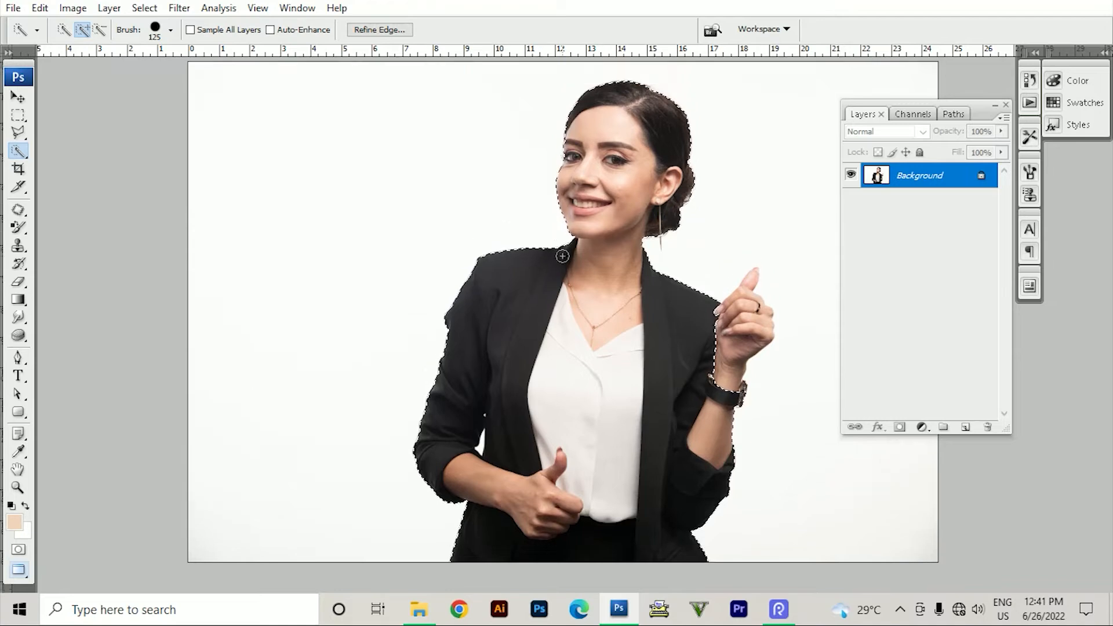
{"action": "mouse_move", "coordinate": [725, 357]}
{"action": "left_mouse_down"}
{"action": "mouse_move", "coordinate": [750, 327]}
{"action": "mouse_move", "coordinate": [748, 311]}
{"action": "left_mouse_up"}
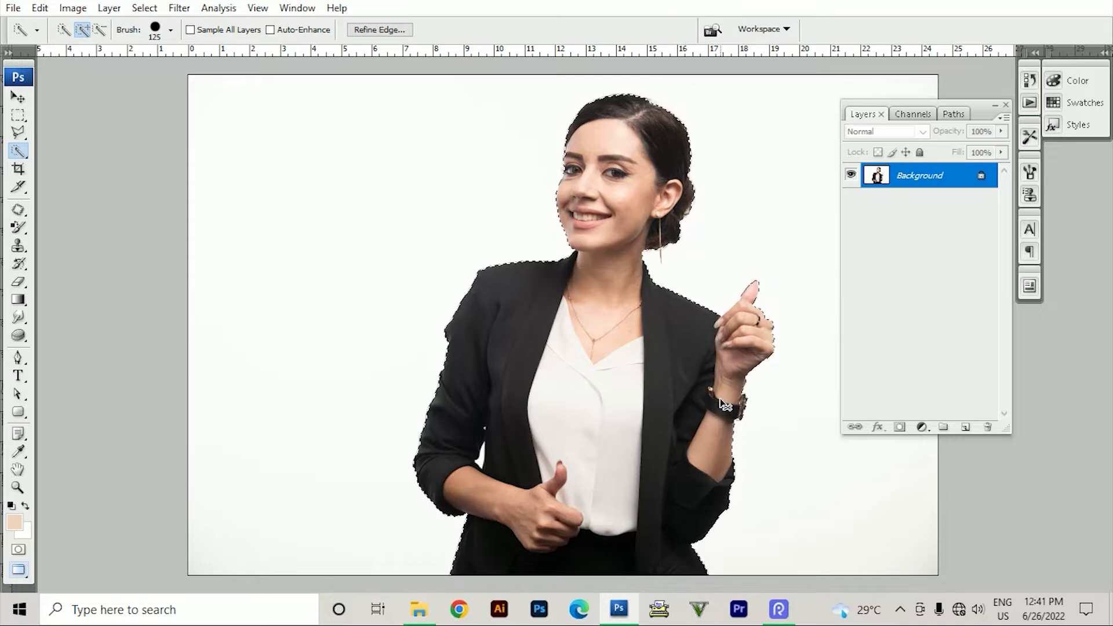
Step: Copy the selected woman into the blank portrait document, scale her to about 59.8% and position her at the page's lower edge
{"action": "key", "text": "ctrl+Tab"}
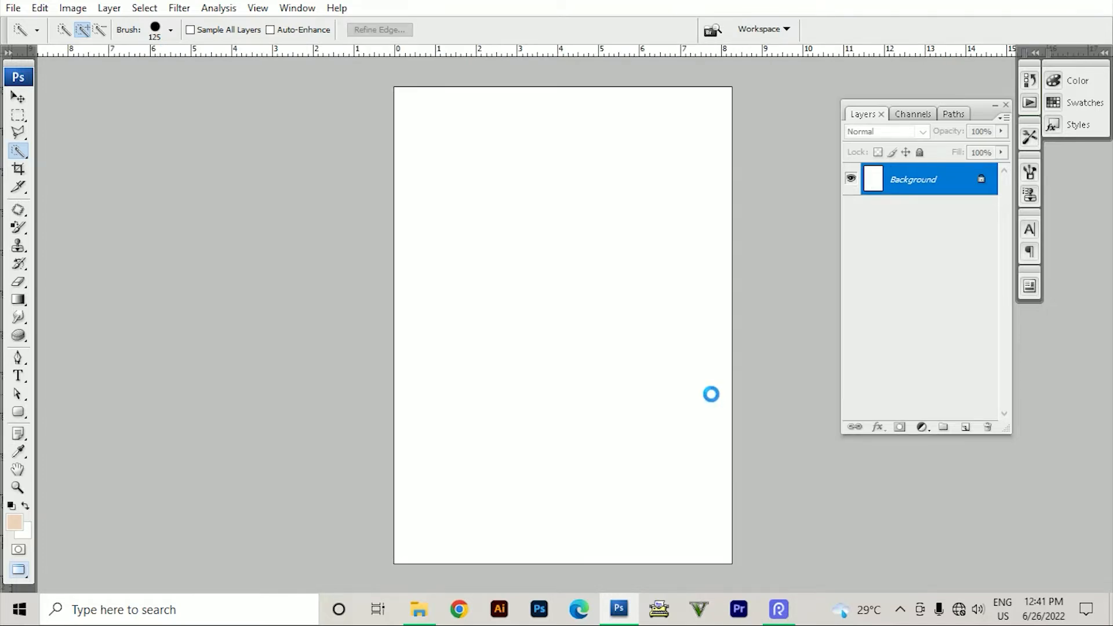
{"action": "key", "text": "ctrl+v"}
{"action": "key", "text": "ctrl+t"}
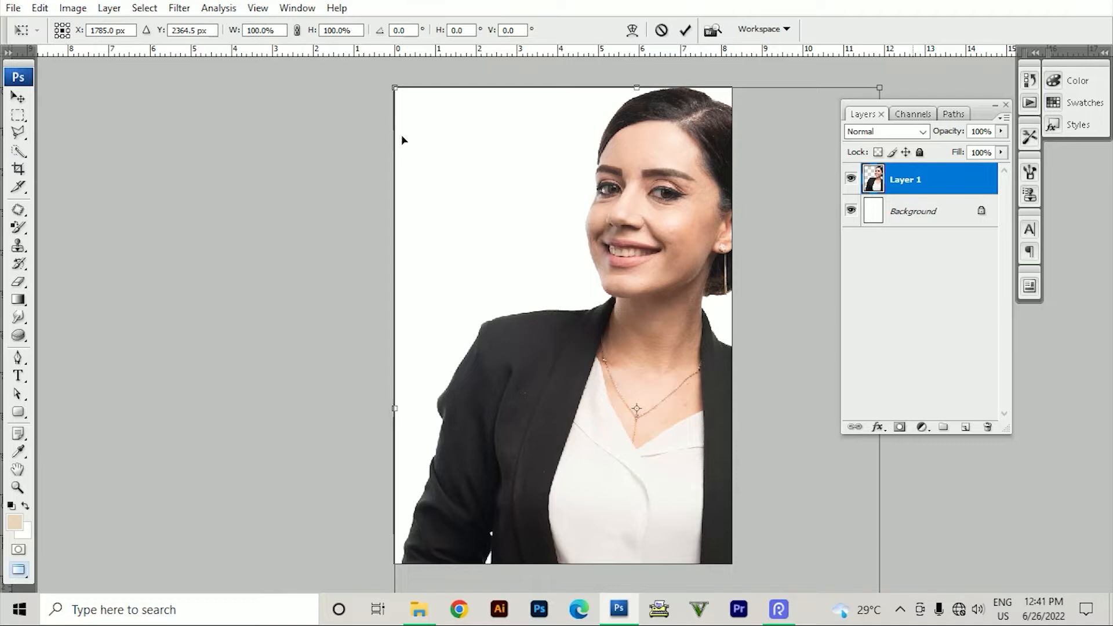
{"action": "left_click_drag", "start_coordinate": [395, 88], "coordinate": [627, 390]}
{"action": "left_click_drag", "start_coordinate": [612, 301], "coordinate": [581, 11]}
{"action": "left_click_drag", "start_coordinate": [569, 303], "coordinate": [476, 272]}
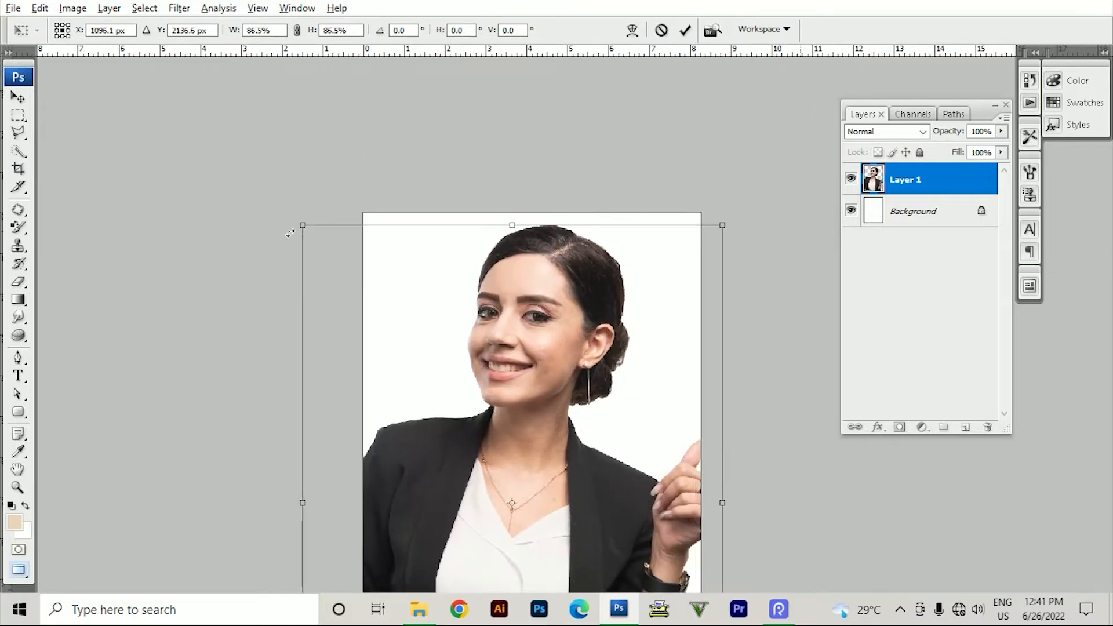
{"action": "left_click_drag", "start_coordinate": [298, 224], "coordinate": [367, 310]}
{"action": "left_click_drag", "start_coordinate": [503, 313], "coordinate": [425, 103]}
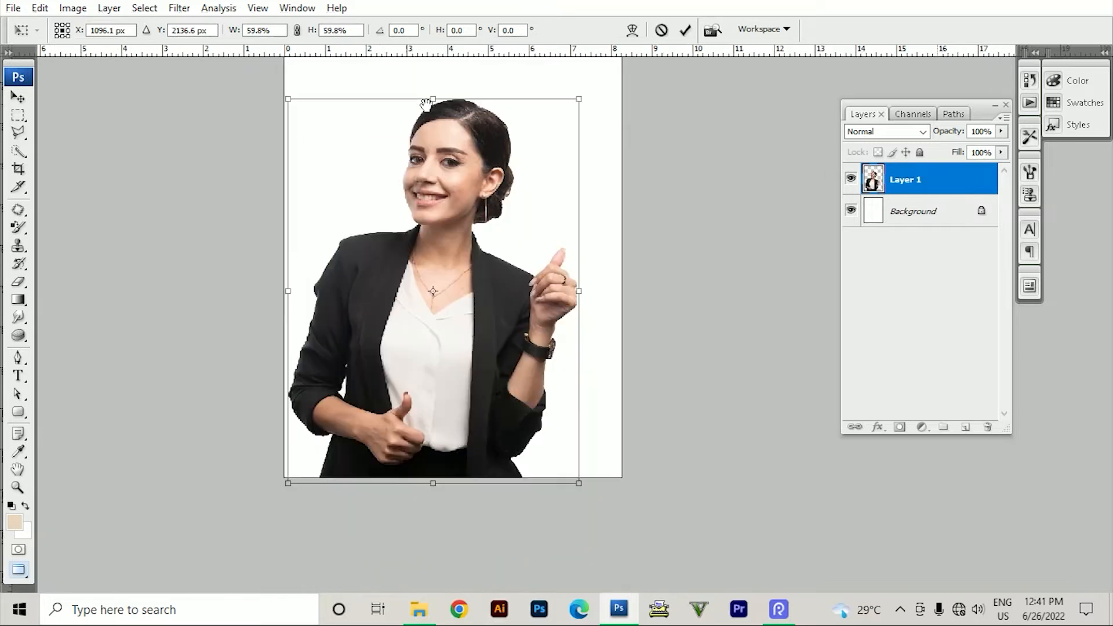
{"action": "left_click_drag", "start_coordinate": [454, 199], "coordinate": [466, 202]}
{"action": "key", "text": "w"}
{"action": "key", "text": "Return"}
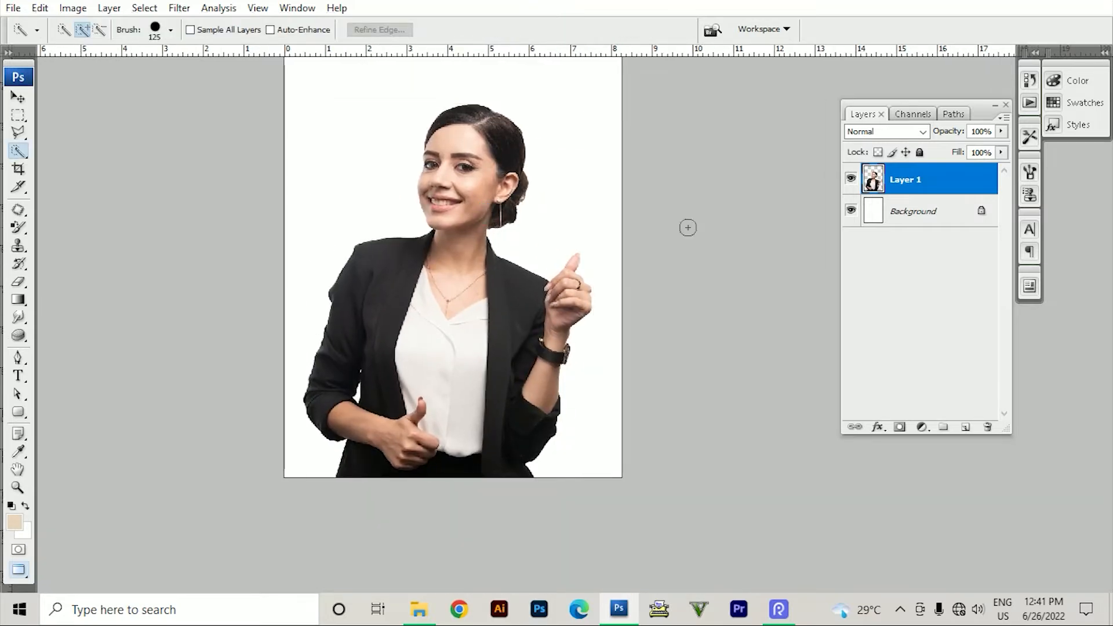
Step: Fill the portrait document's Background layer with the beige foreground colour
{"action": "left_click", "coordinate": [943, 215]}
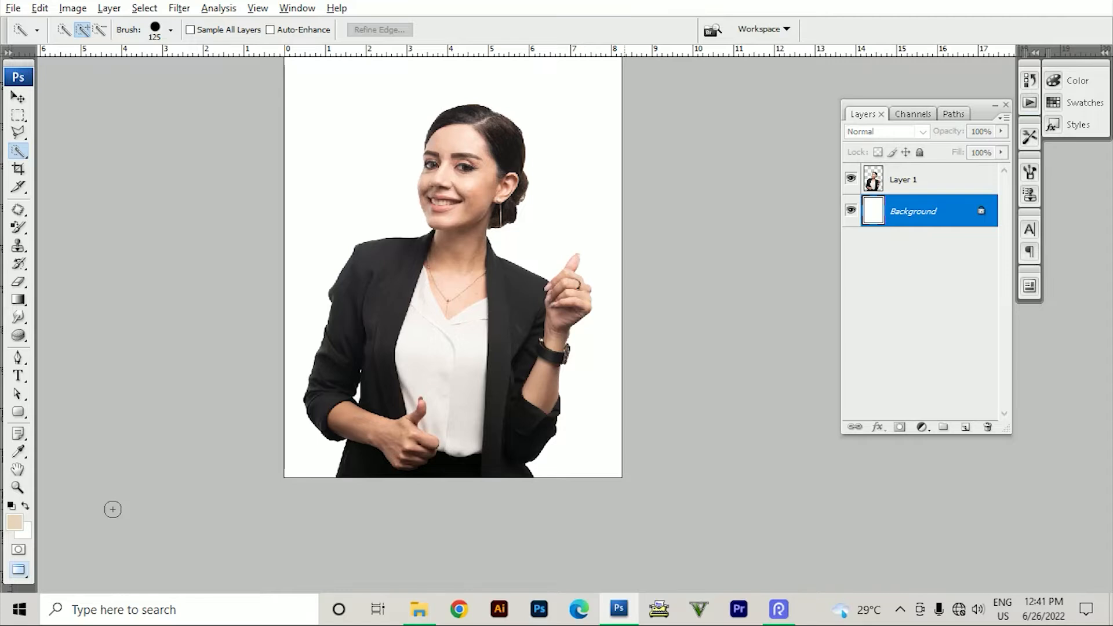
{"action": "key", "text": "alt+BackSpace"}
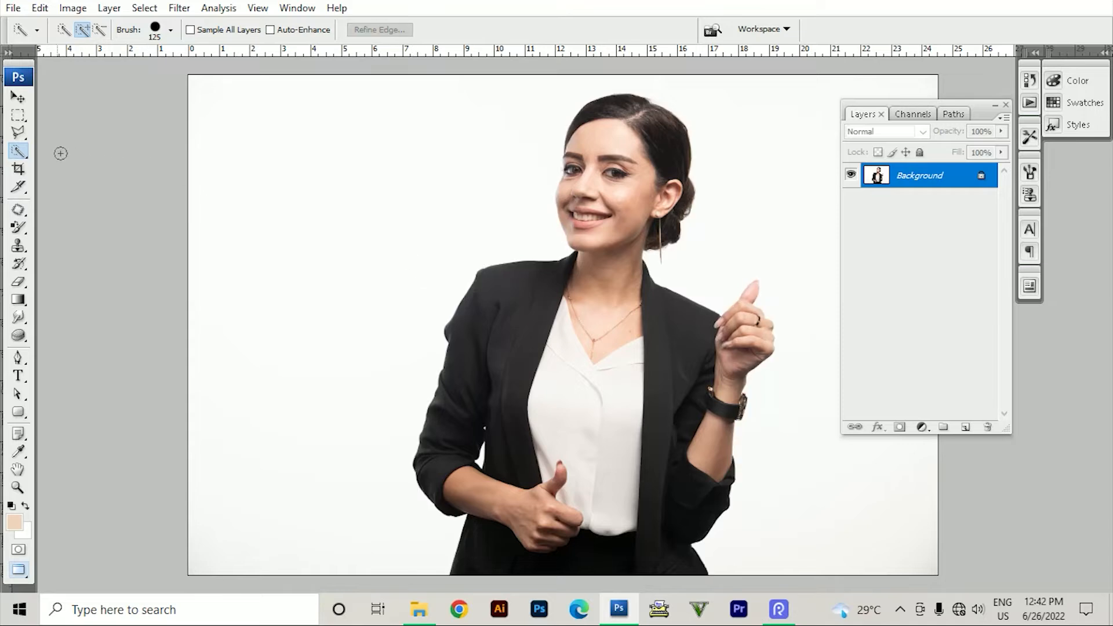
Step: Select the white backdrop around the woman in the original photo with the Magic Wand tool at tolerance 32
{"action": "right_click", "coordinate": [24, 155]}
{"action": "left_click", "coordinate": [96, 168]}
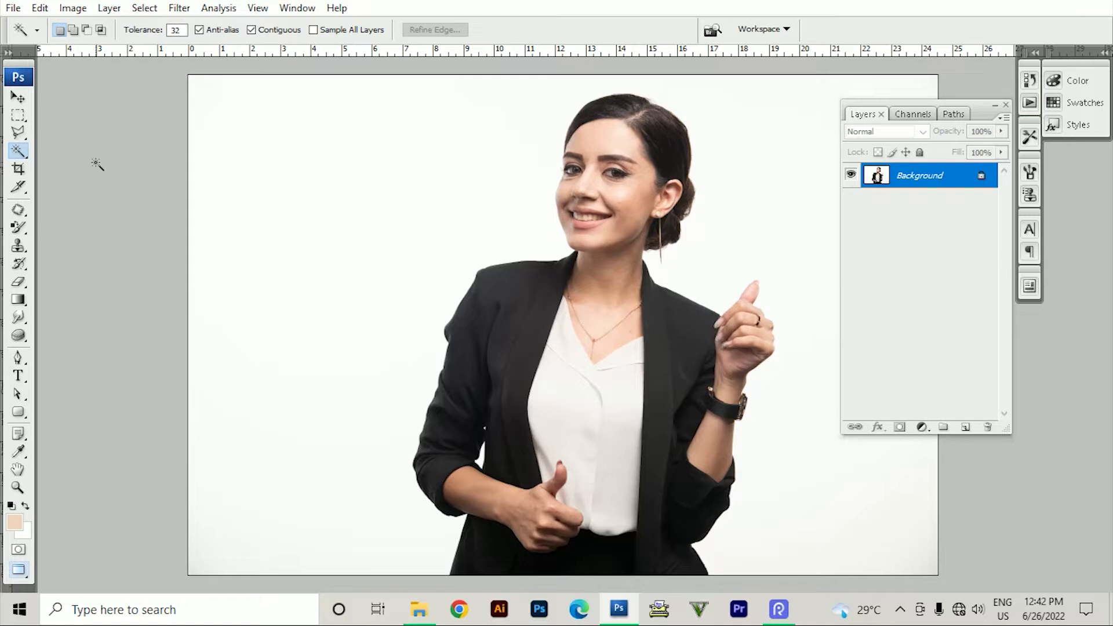
{"action": "right_click", "coordinate": [20, 152]}
{"action": "left_click", "coordinate": [112, 168]}
{"action": "left_click", "coordinate": [263, 155]}
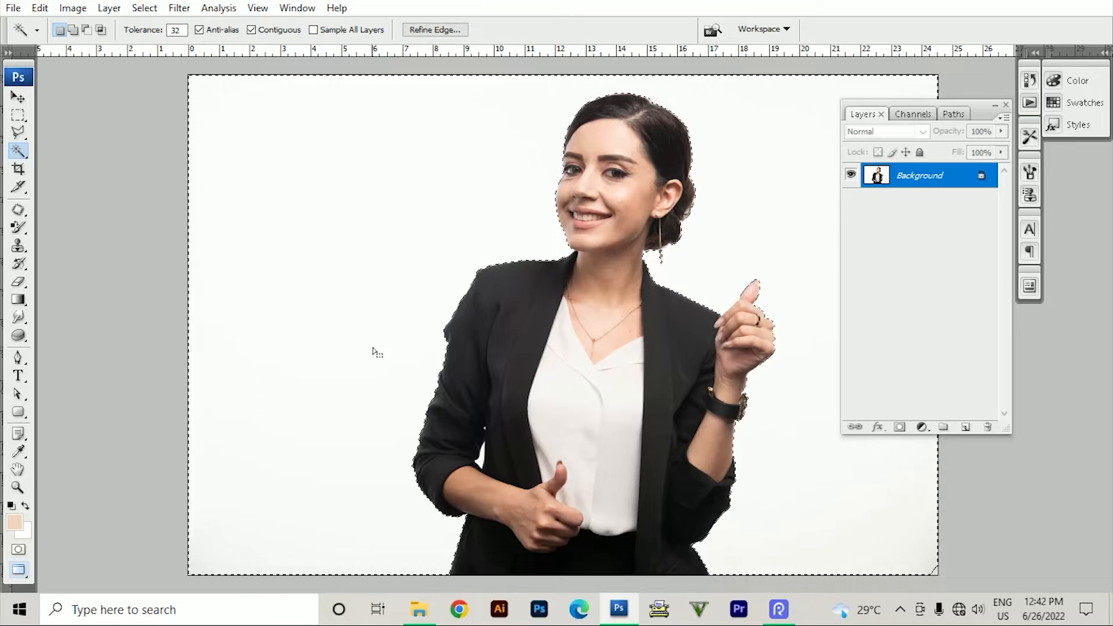
Step: Try copying the selected white backdrop into the portrait document as a separate layer
{"action": "key", "text": "ctrl+shift+i"}
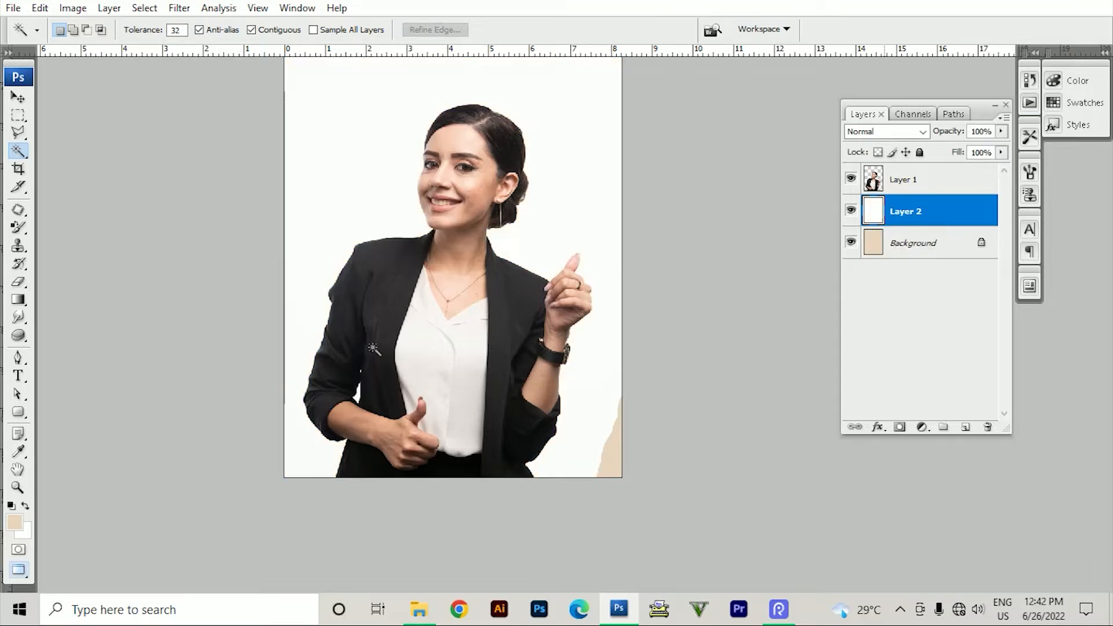
{"action": "key", "text": "v"}
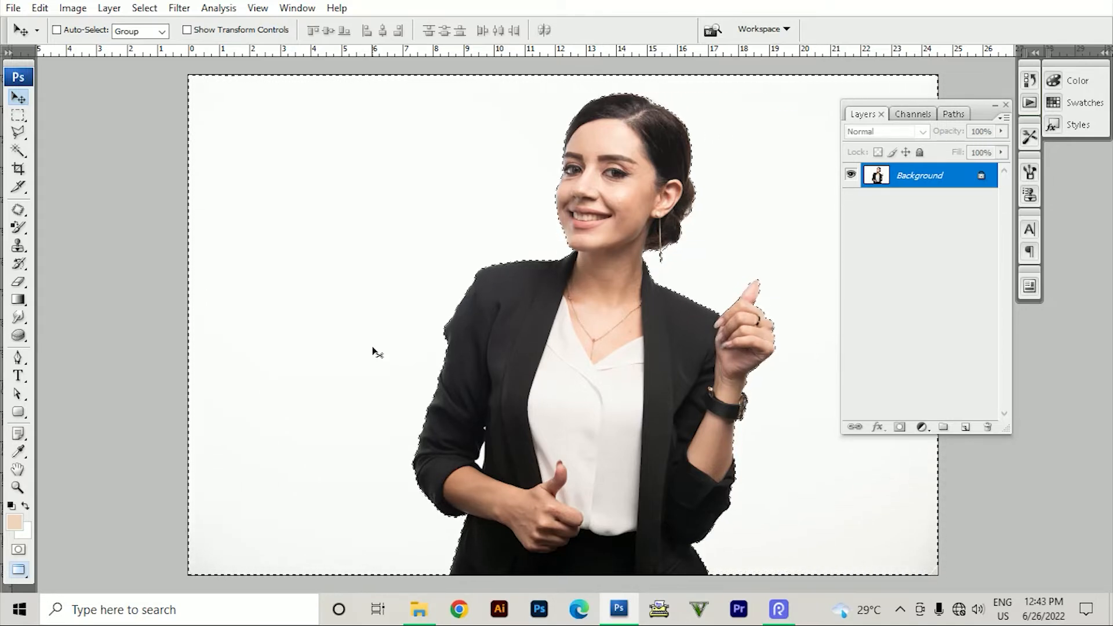
Step: Invert the backdrop selection in the original photo so that it covers the woman instead
{"action": "key", "text": "ctrl+shift+i"}
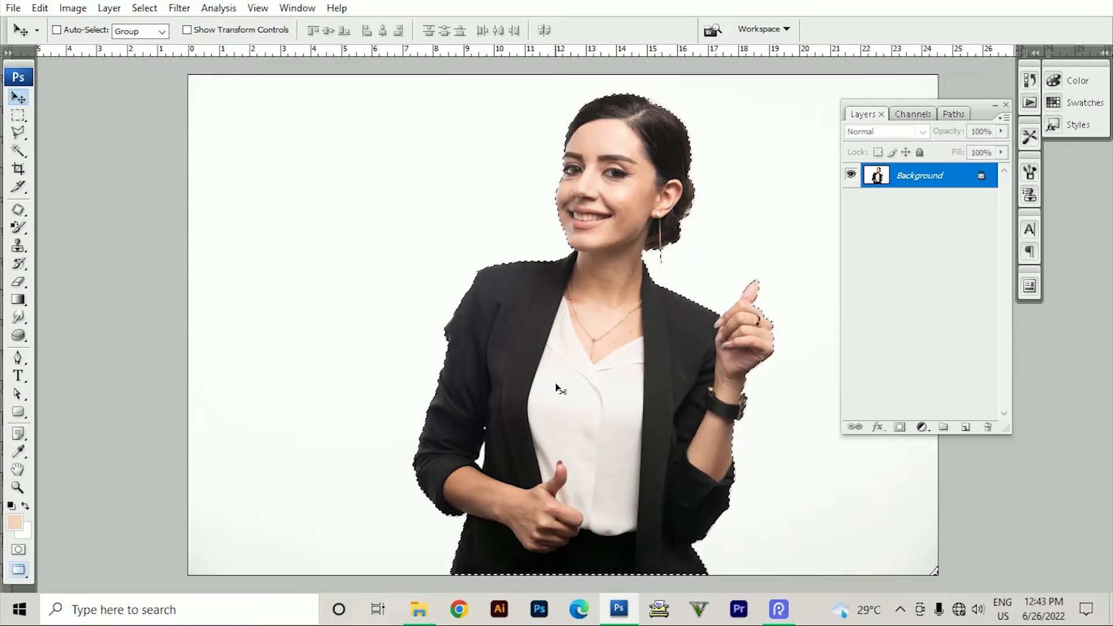
{"action": "key", "text": "m"}
{"action": "right_click", "coordinate": [512, 355]}
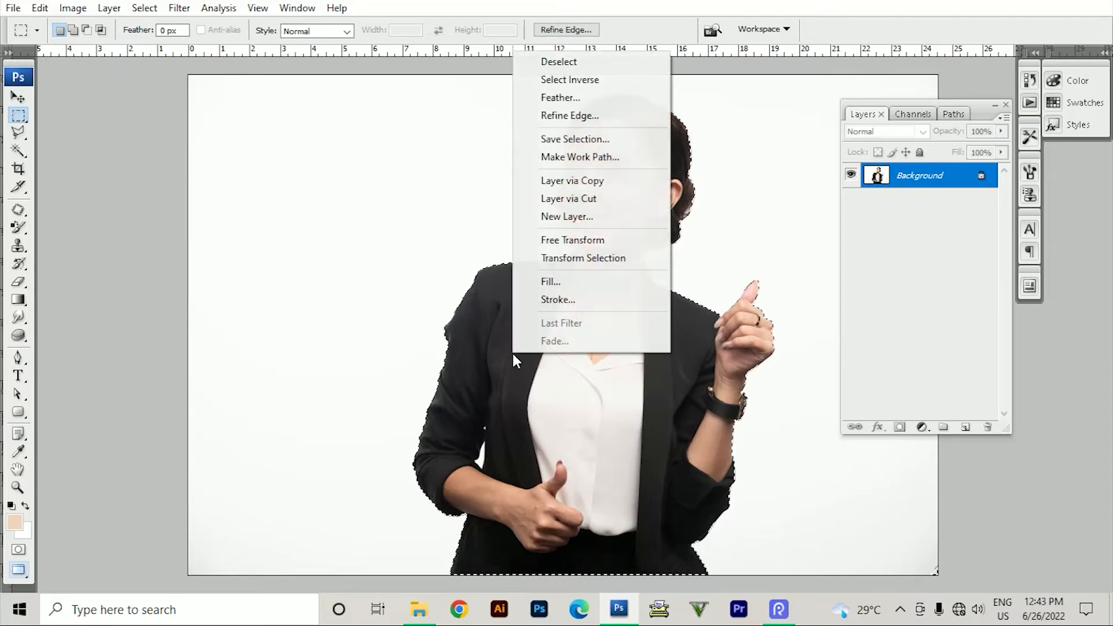
{"action": "left_click", "coordinate": [558, 82]}
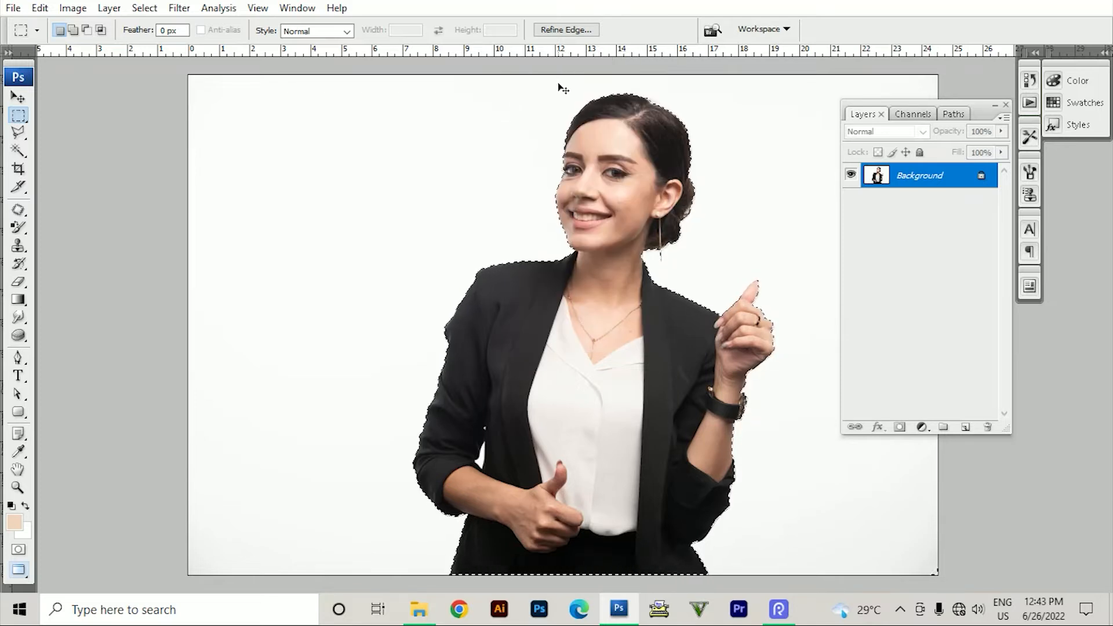
{"action": "key", "text": "ctrl+shift+i"}
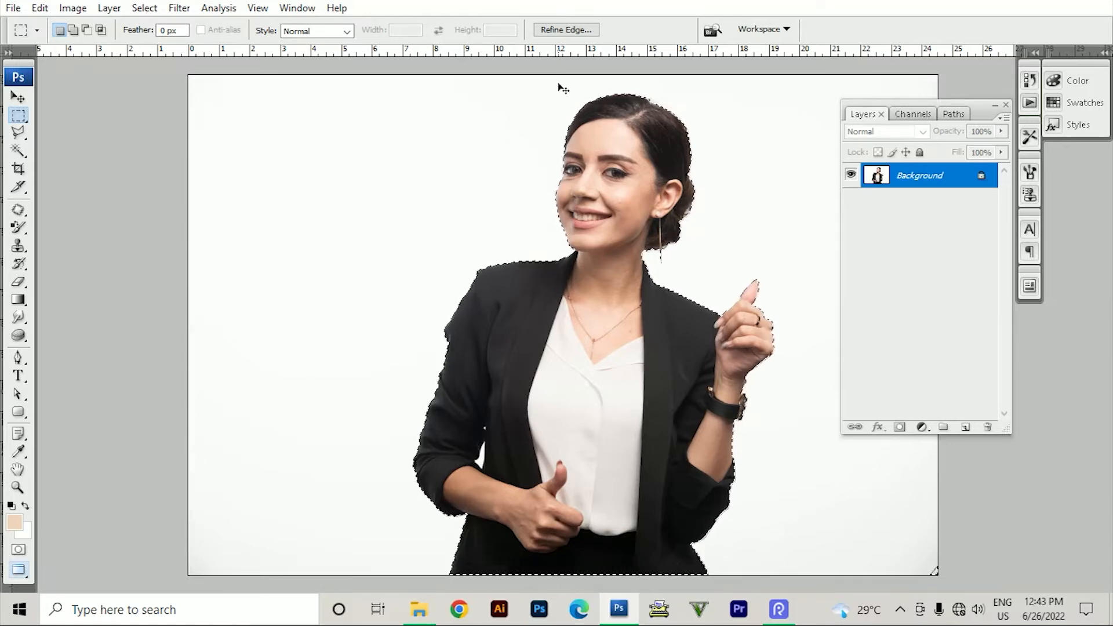
Step: Try pasting the woman selected with the Magic Wand into the portrait document beneath the existing cutout
{"action": "key", "text": "ctrl+Tab"}
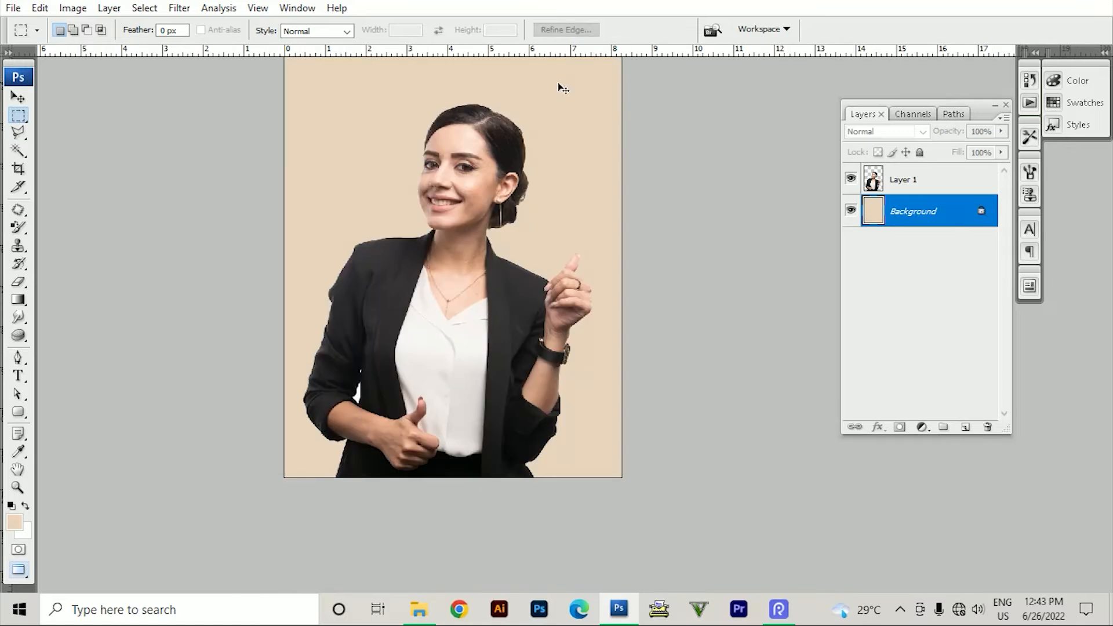
{"action": "key", "text": "ctrl+v"}
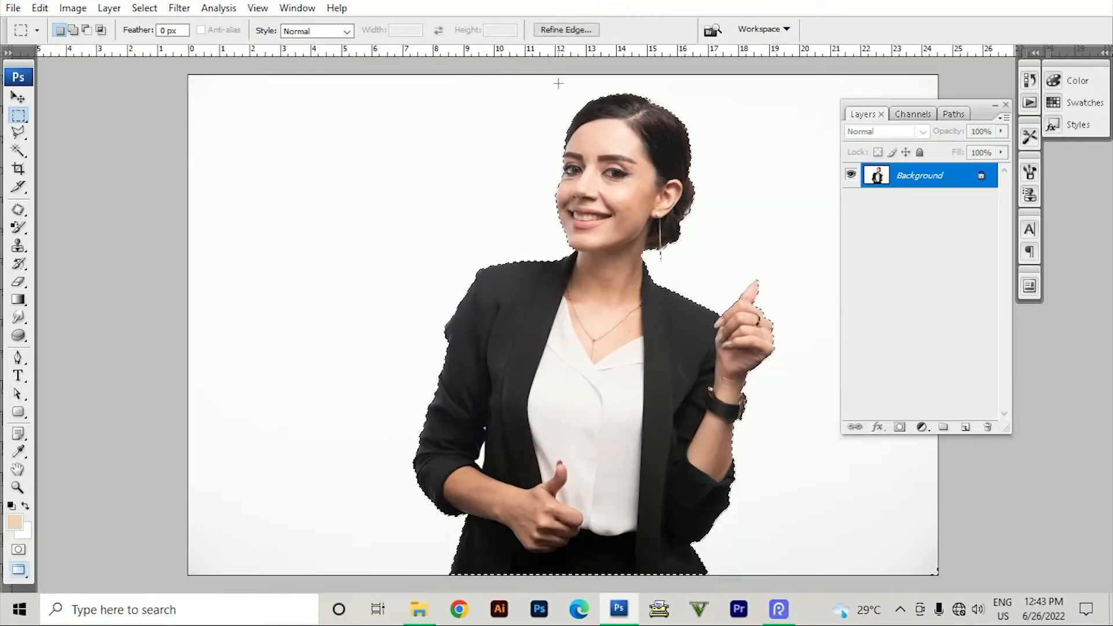
{"action": "key", "text": "ctrl+shift+i"}
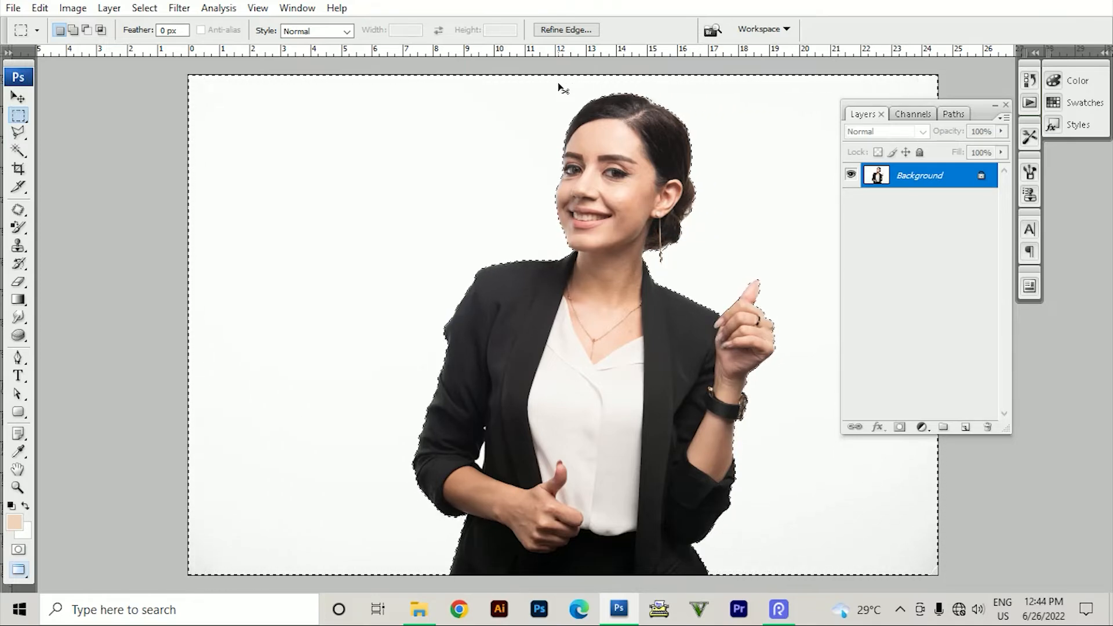
{"action": "key", "text": "ctrl+shift+i"}
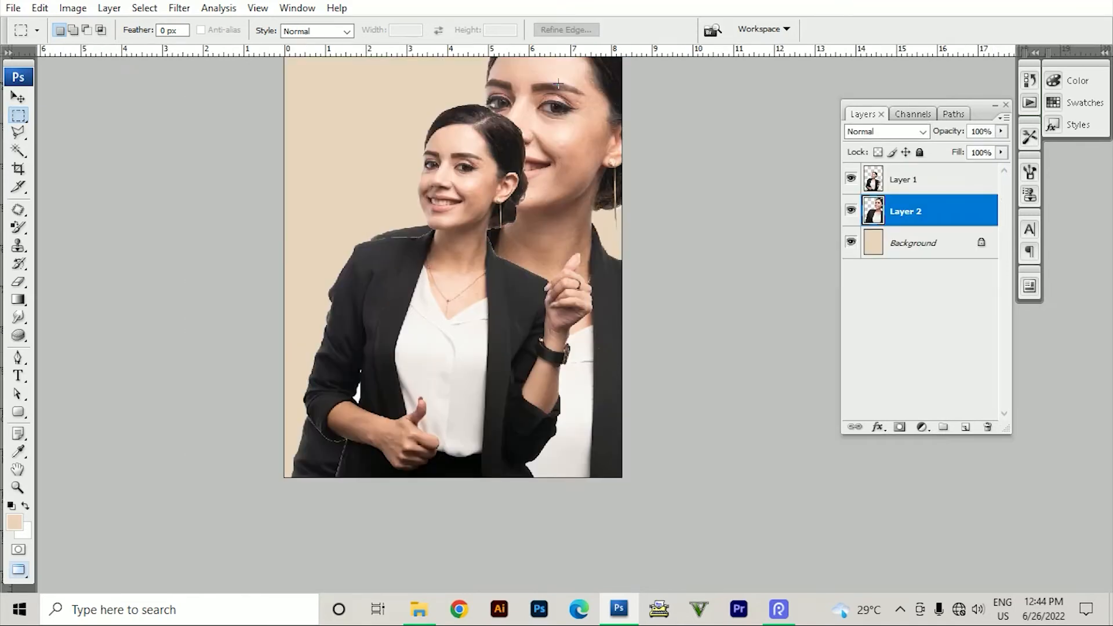
{"action": "key", "text": "Delete"}
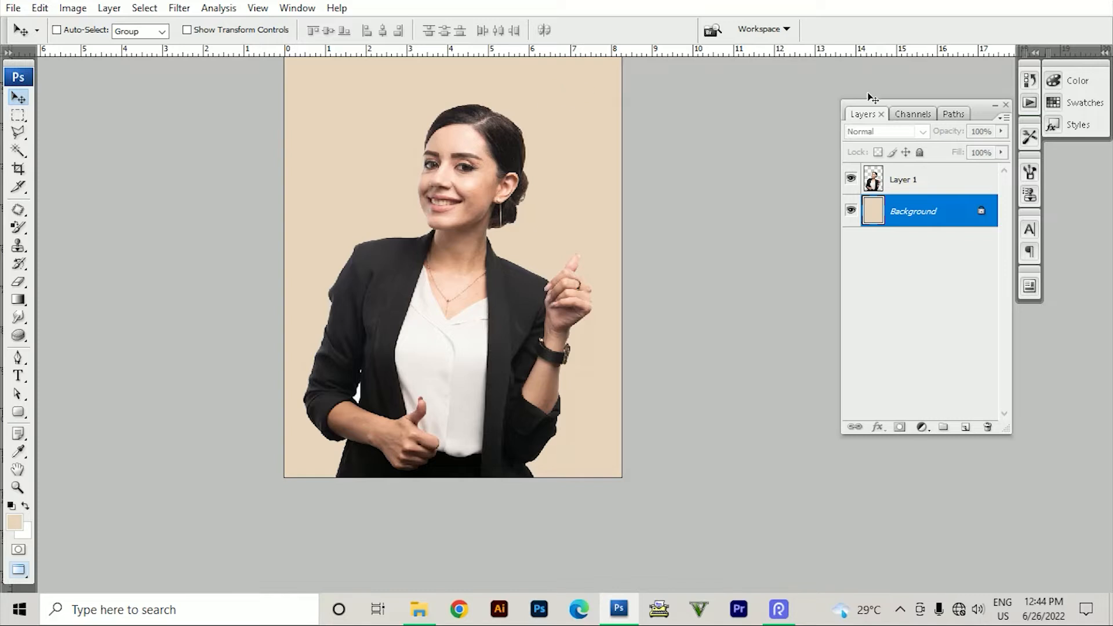
Step: Delete the old cutout layer from the portrait document and paste the newly copied woman in its place
{"action": "left_click", "coordinate": [910, 185]}
{"action": "key", "text": "Delete"}
{"action": "key", "text": "ctrl+v"}
Step: Scale the pasted woman to about 60.9% and position her within the canvas, aligned with its bottom edge
{"action": "left_click_drag", "start_coordinate": [550, 225], "coordinate": [479, 398]}
{"action": "key", "text": "ctrl+t"}
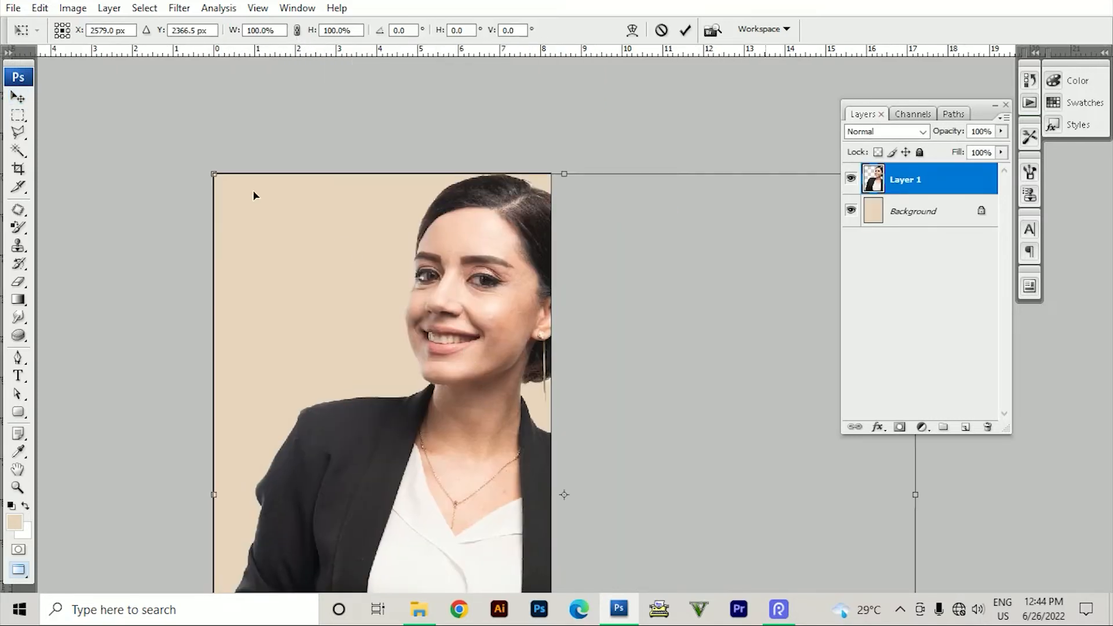
{"action": "left_click_drag", "start_coordinate": [210, 172], "coordinate": [297, 270]}
{"action": "left_click_drag", "start_coordinate": [399, 416], "coordinate": [326, 196]}
{"action": "left_click_drag", "start_coordinate": [442, 244], "coordinate": [391, 320]}
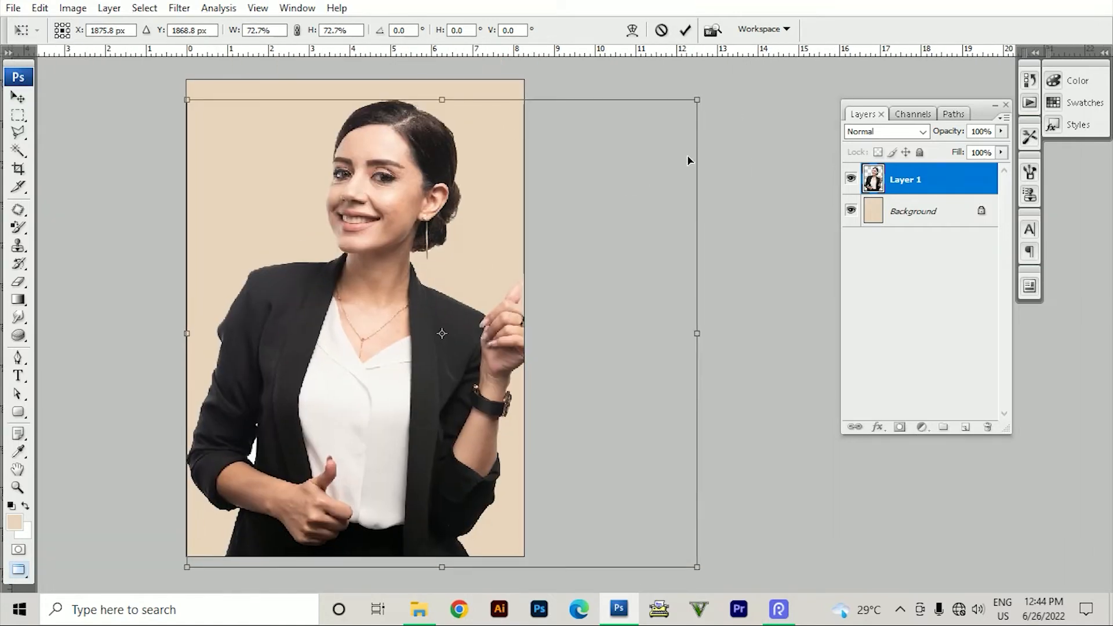
{"action": "left_click_drag", "start_coordinate": [694, 103], "coordinate": [620, 168]}
{"action": "left_click_drag", "start_coordinate": [366, 383], "coordinate": [391, 342]}
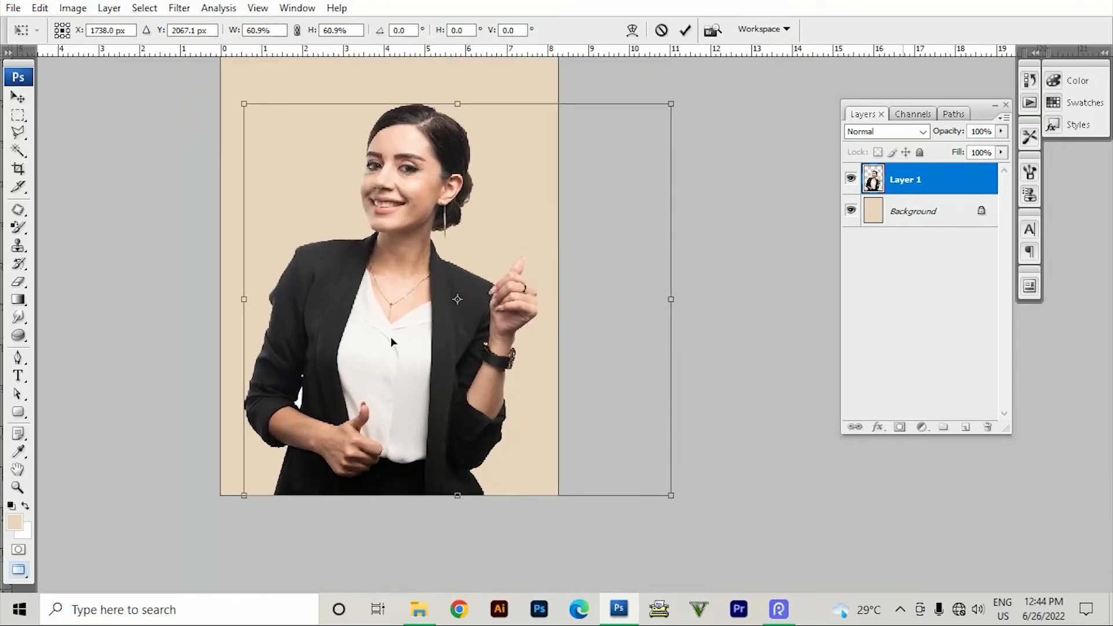
{"action": "key", "text": "Return"}
Step: Examine the cutout's edges around the hair, face, earring and shoulders against the beige background
{"action": "scroll", "coordinate": [391, 303], "scroll_direction": "up", "scroll_amount": 3}
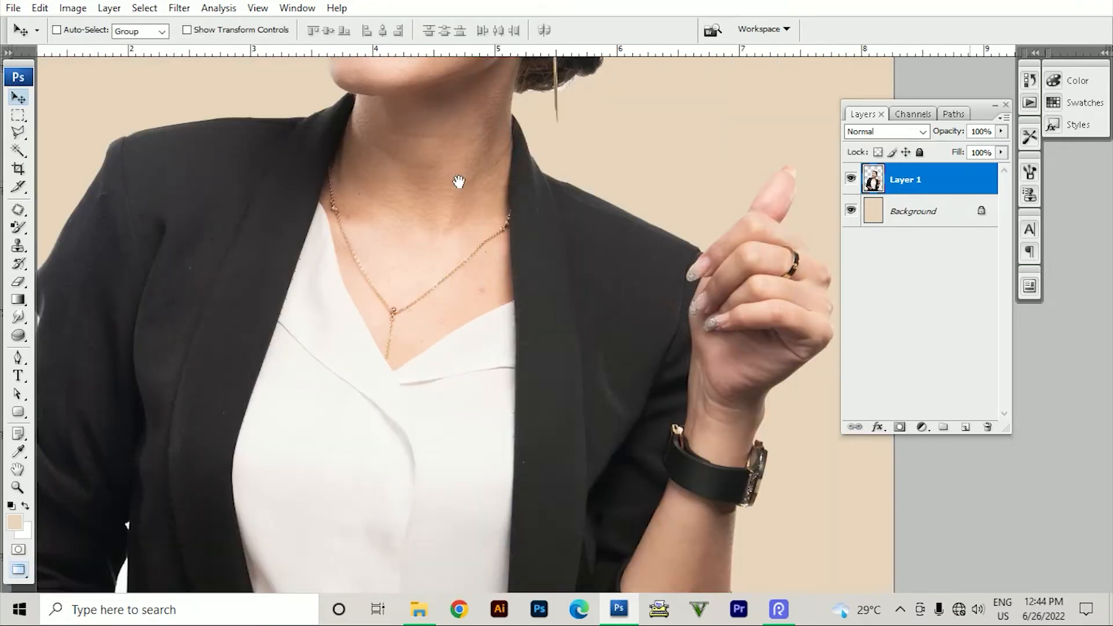
{"action": "left_click_drag", "start_coordinate": [457, 162], "coordinate": [430, 425]}
{"action": "key", "text": "Tab"}
{"action": "scroll", "coordinate": [572, 285], "scroll_direction": "up", "scroll_amount": 1}
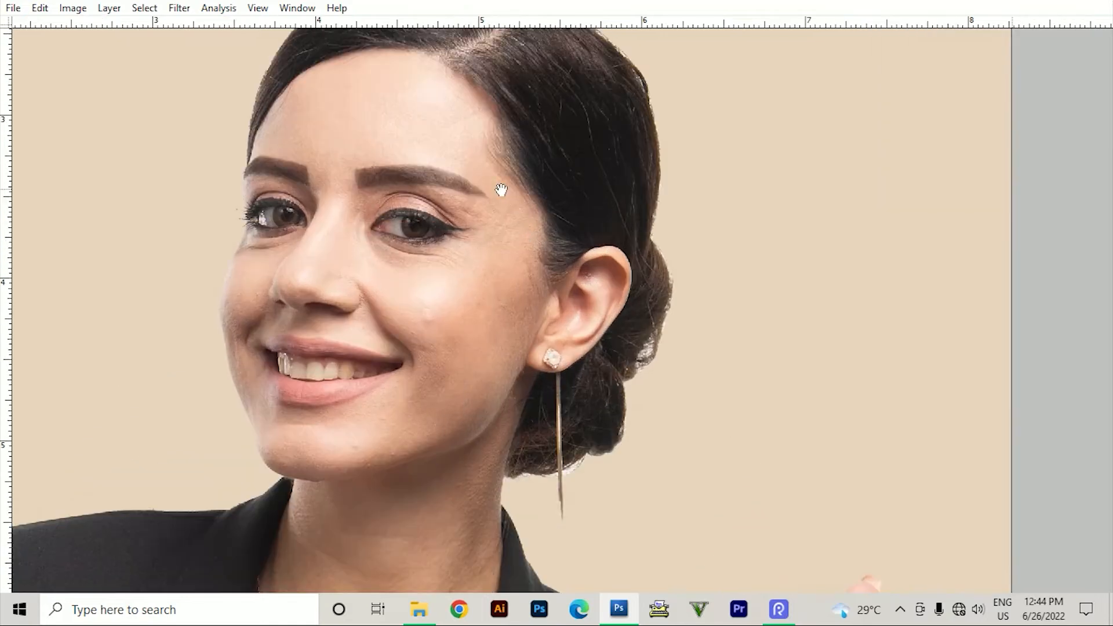
{"action": "scroll", "coordinate": [505, 199], "scroll_direction": "up", "scroll_amount": 3}
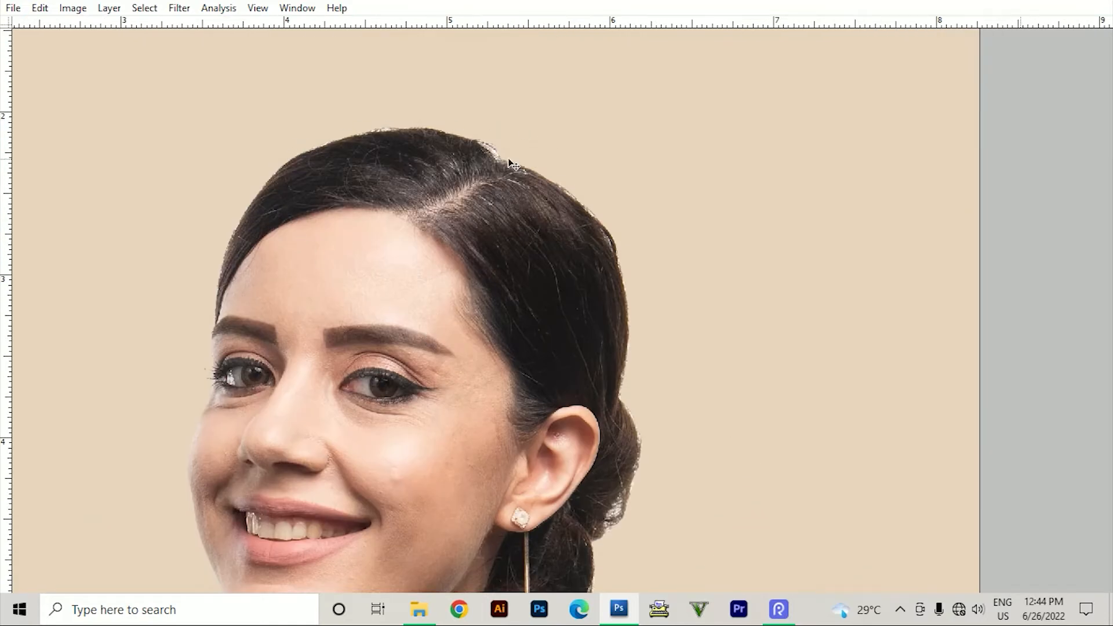
{"action": "scroll", "coordinate": [556, 229], "scroll_direction": "down", "scroll_amount": 1}
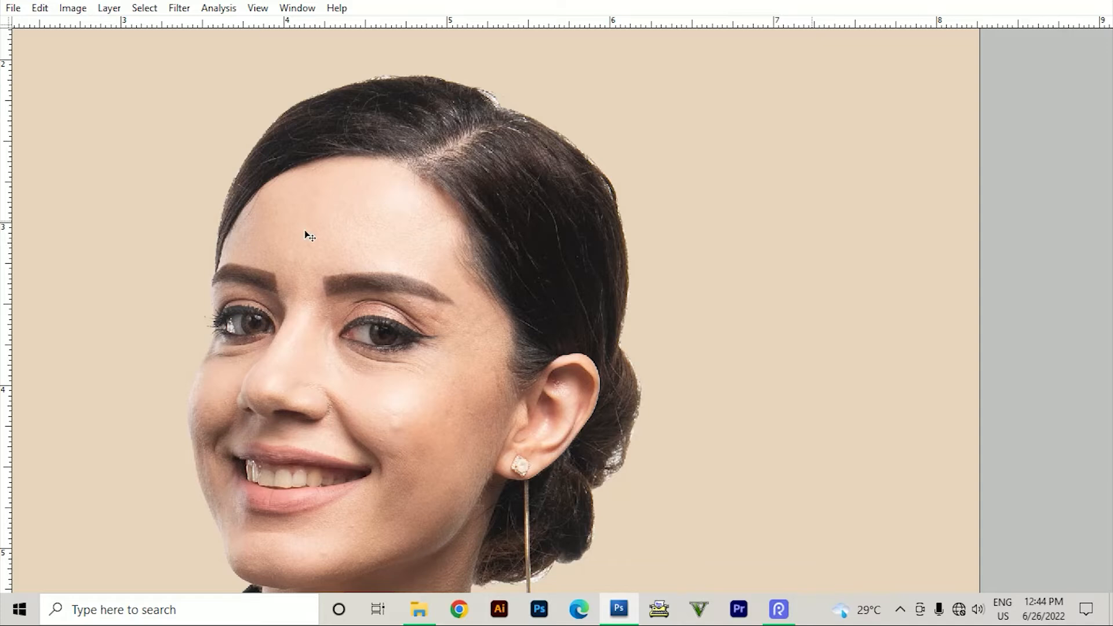
{"action": "scroll", "coordinate": [464, 279], "scroll_direction": "down", "scroll_amount": 4}
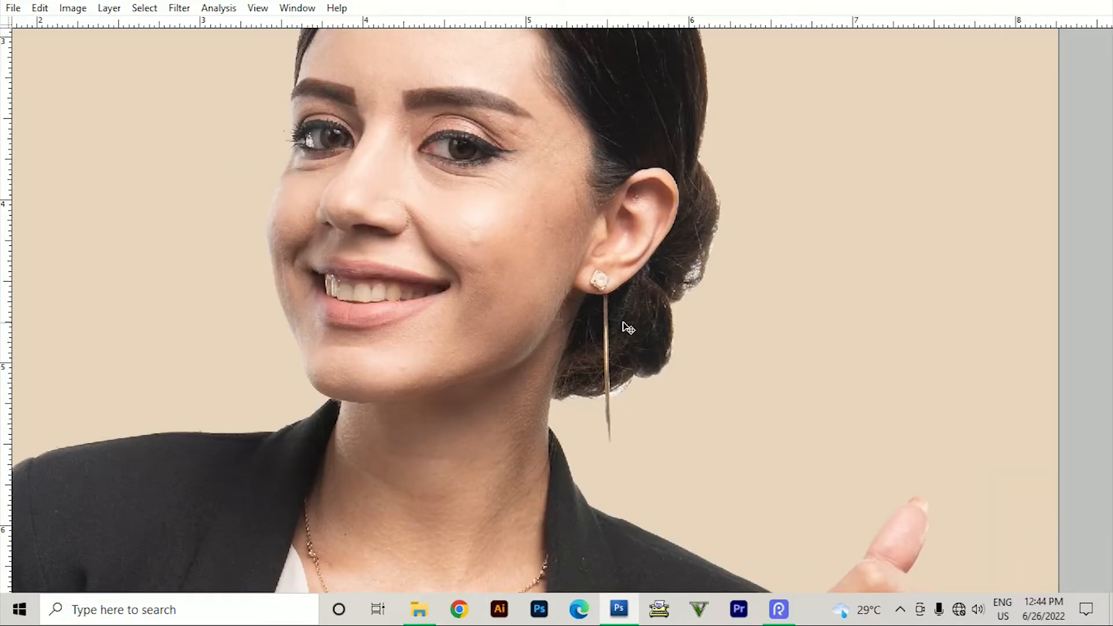
{"action": "key", "text": "ctrl+minus"}
{"action": "key", "text": "ctrl+minus"}
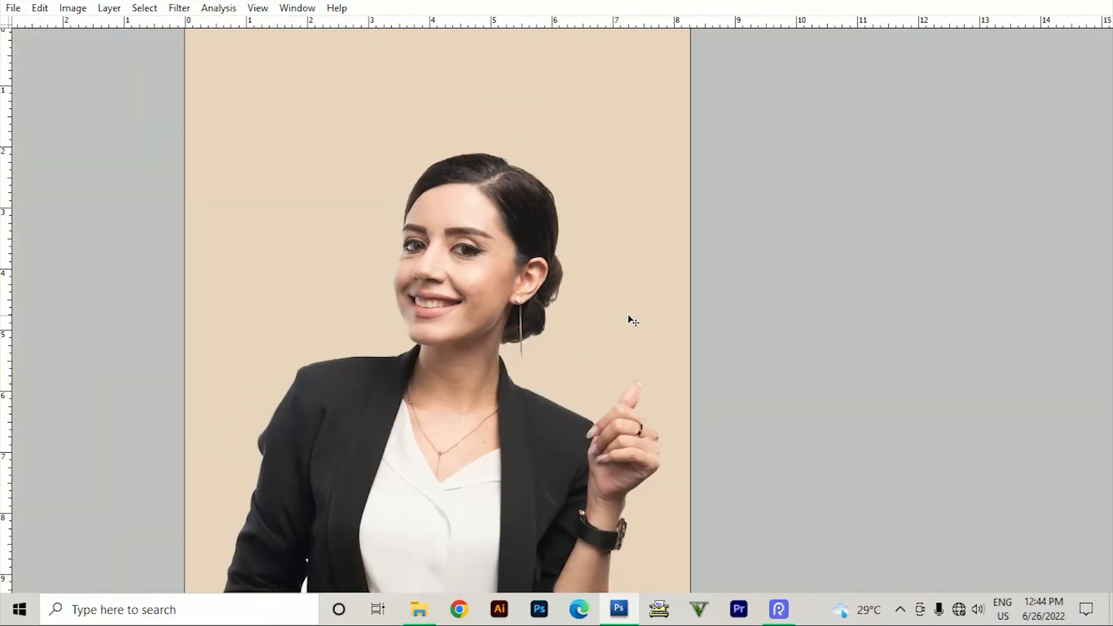
{"action": "key", "text": "ctrl+minus"}
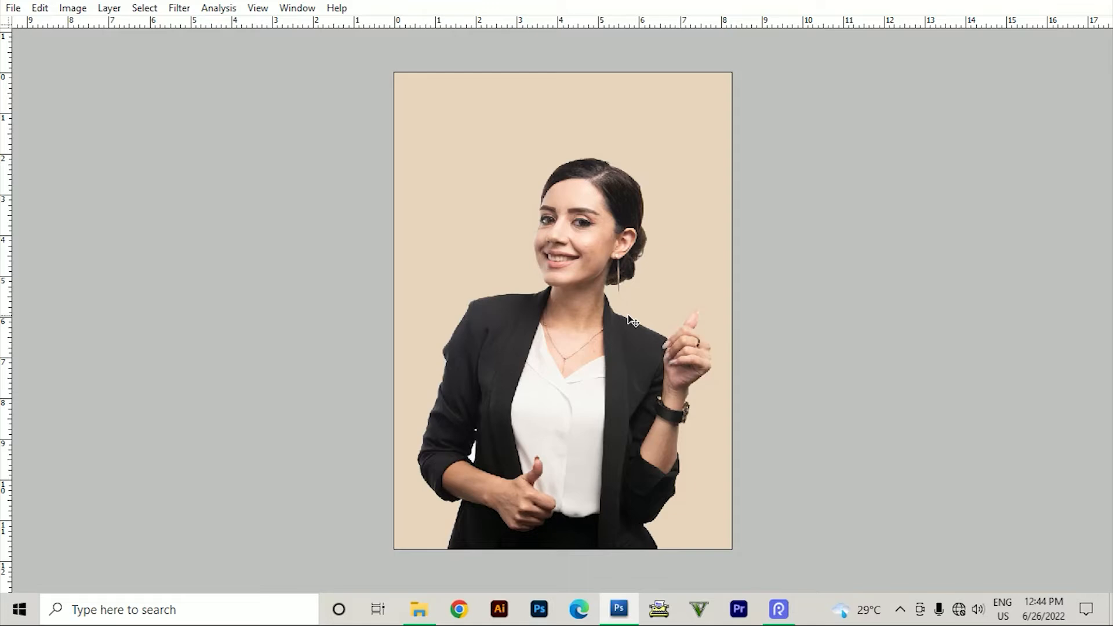
{"action": "key", "text": "Tab"}
Step: Select a roughly circular area around the woman's head with the Elliptical Marquee tool and feather it by 250 pixels
{"action": "key", "text": "shift+m"}
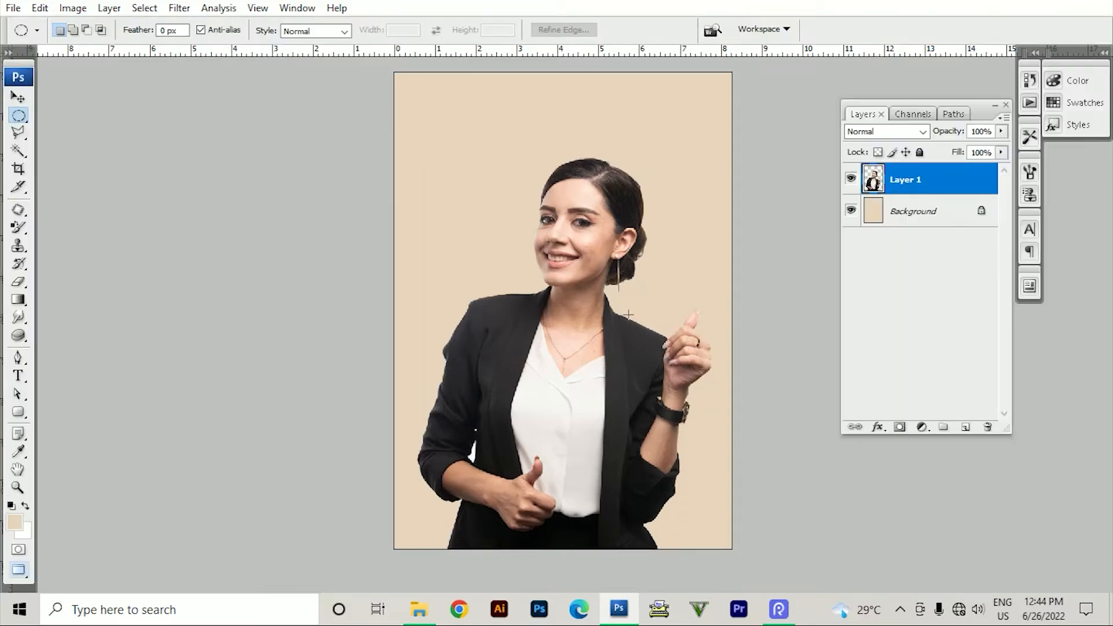
{"action": "left_click_drag", "start_coordinate": [596, 236], "coordinate": [667, 309]}
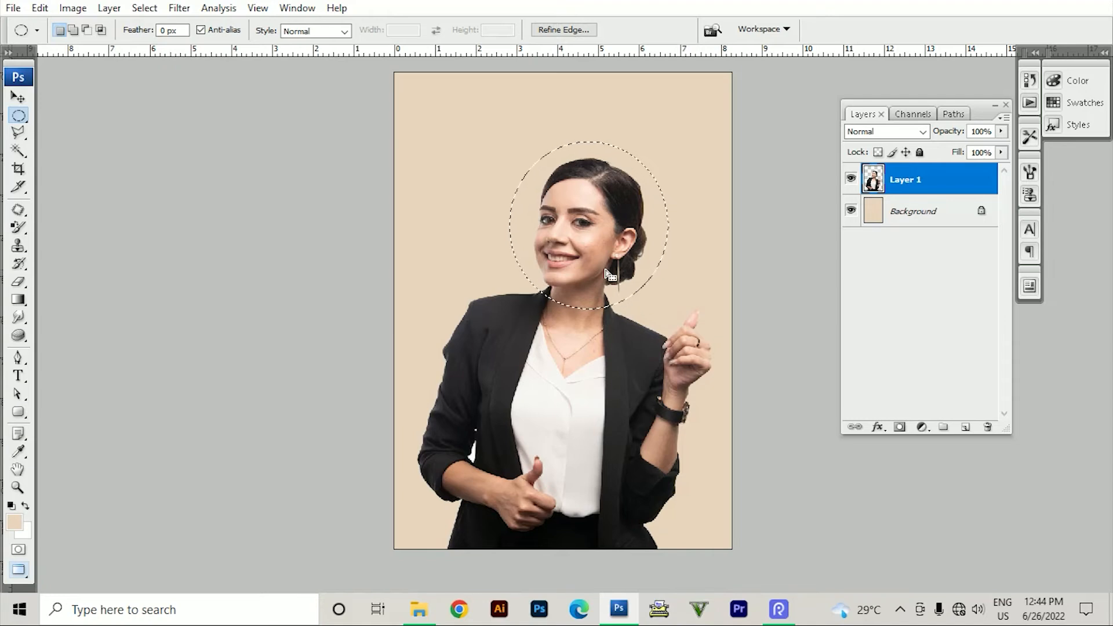
{"action": "key", "text": "shift"}
{"action": "key", "text": "shift+F6"}
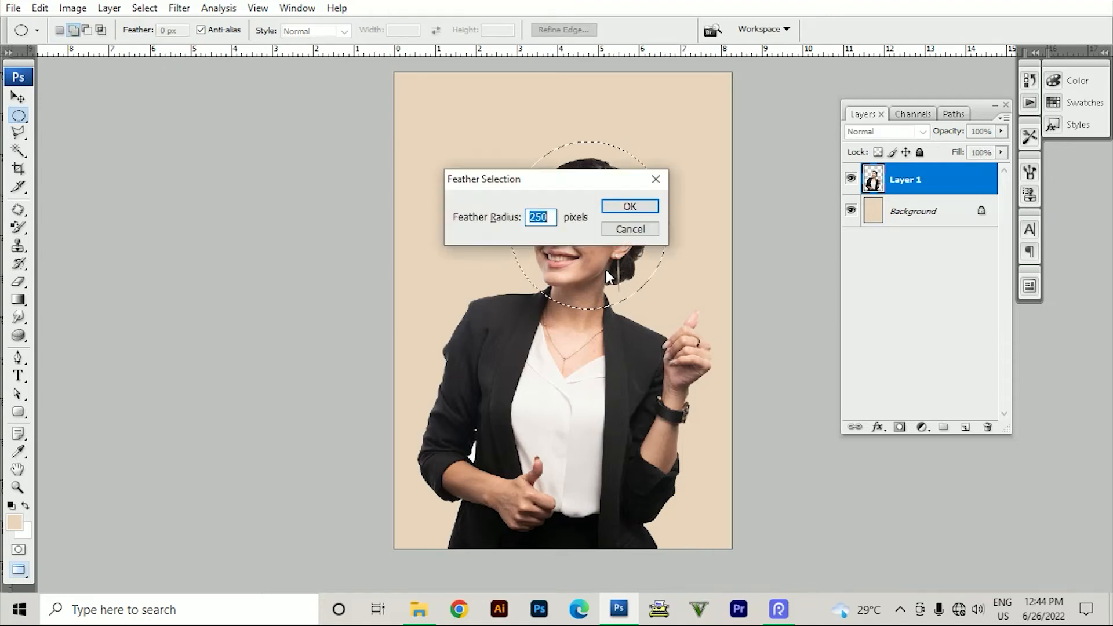
{"action": "key", "text": "Return"}
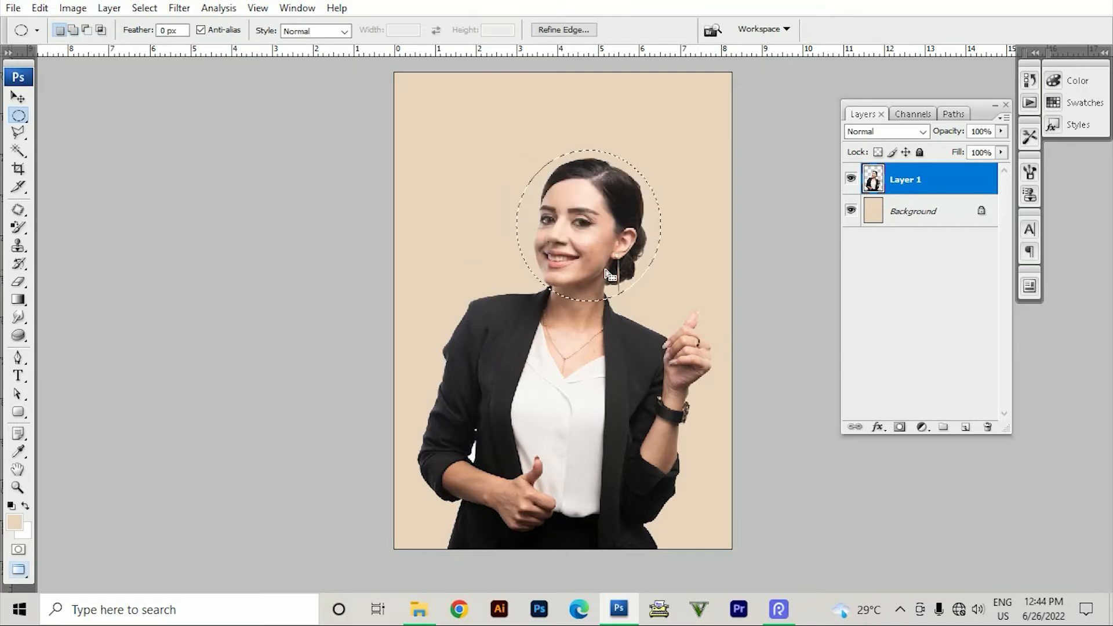
Step: Fill the feathered circle with white on a new layer, deselect it, and place that layer behind the woman
{"action": "key", "text": "ctrl+shift+n"}
{"action": "key", "text": "Return"}
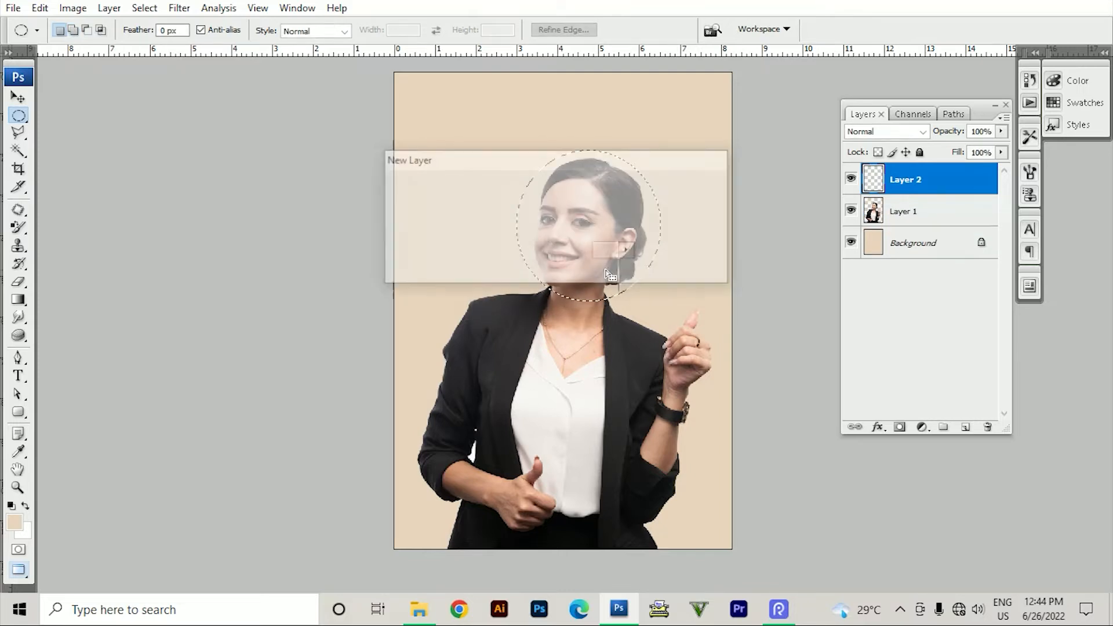
{"action": "key", "text": "ctrl+BackSpace"}
{"action": "key", "text": "ctrl+d"}
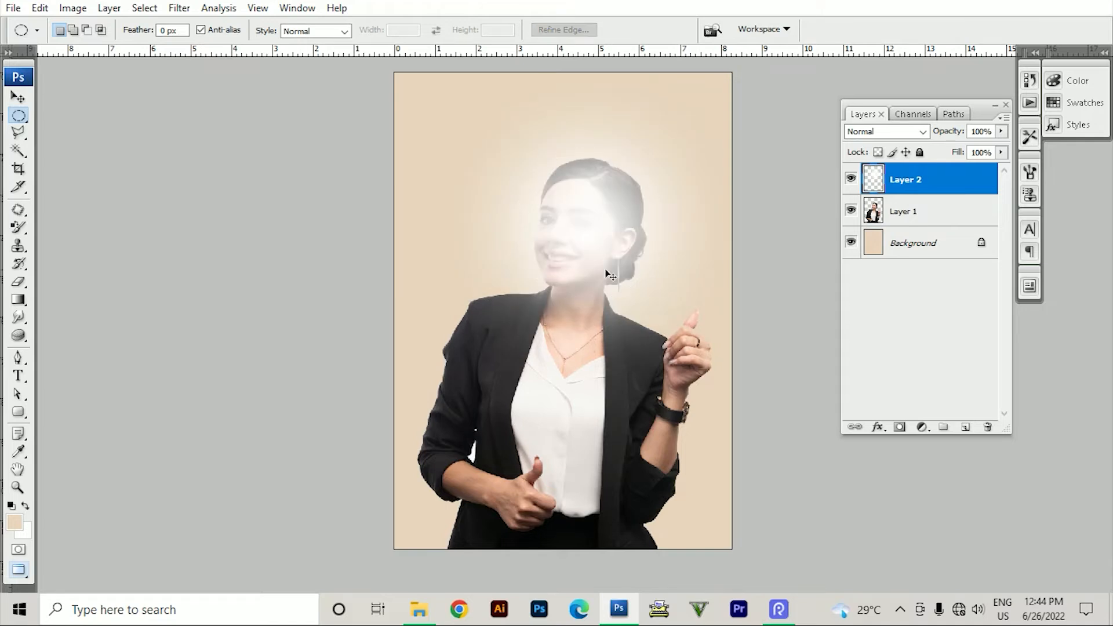
{"action": "key", "text": "ctrl+bracketleft"}
Step: Examine the white glow behind the woman's head up close and across the whole portrait
{"action": "key", "text": "ctrl+plus"}
{"action": "key", "text": "ctrl+plus"}
{"action": "left_click_drag", "start_coordinate": [606, 270], "coordinate": [585, 393]}
{"action": "key", "text": "ctrl+plus"}
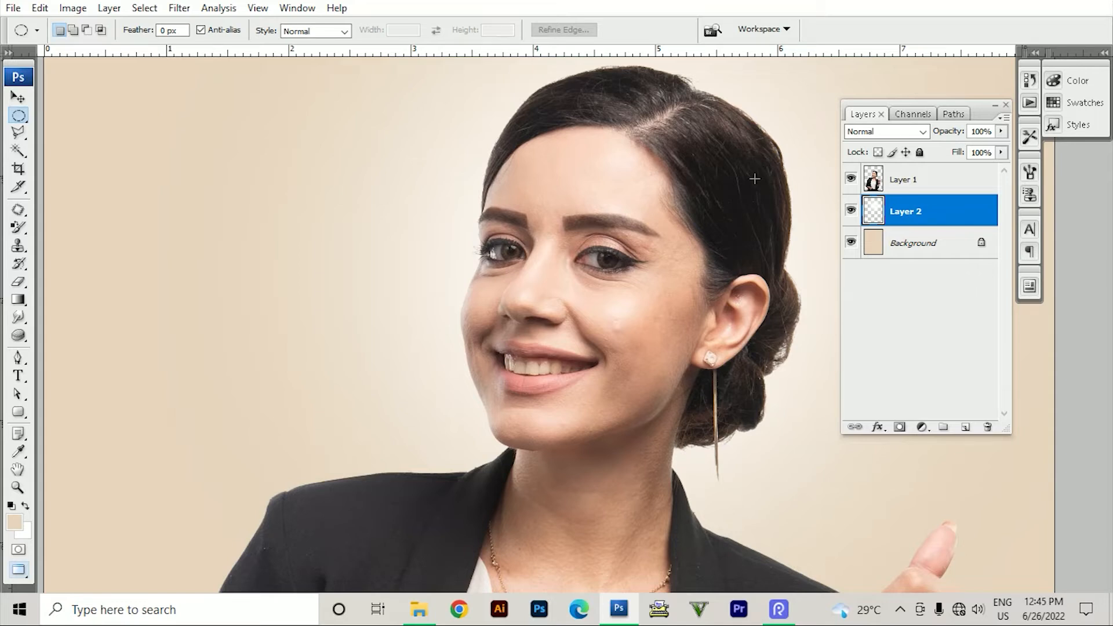
{"action": "key", "text": "ctrl+minus"}
{"action": "key", "text": "ctrl+minus"}
{"action": "key", "text": "ctrl+minus"}
{"action": "key", "text": "ctrl+minus"}
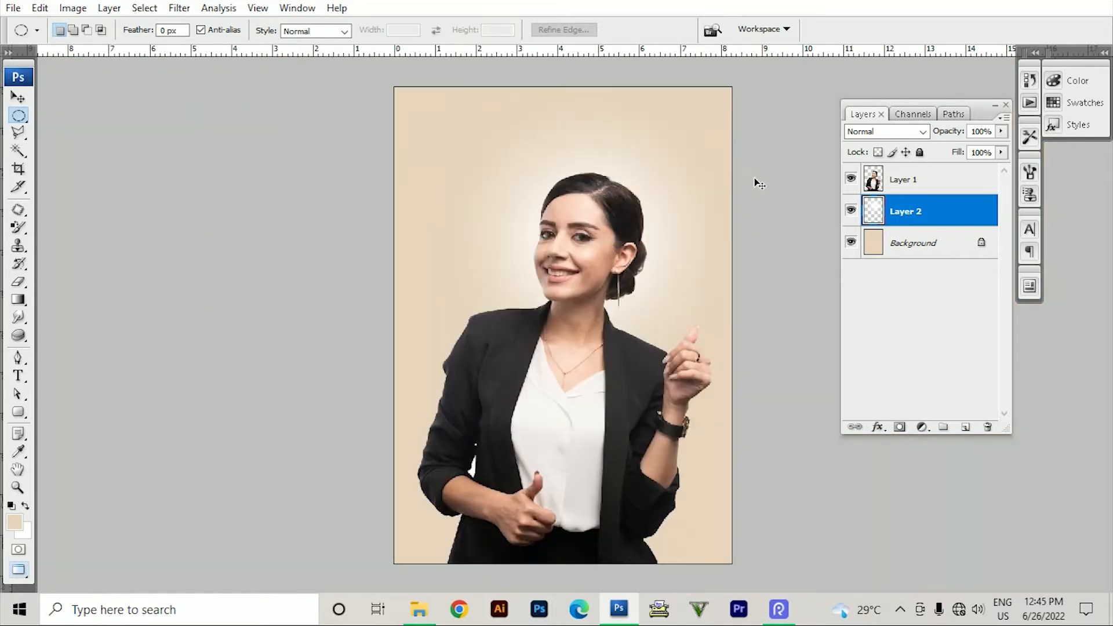
{"action": "key", "text": "ctrl+plus"}
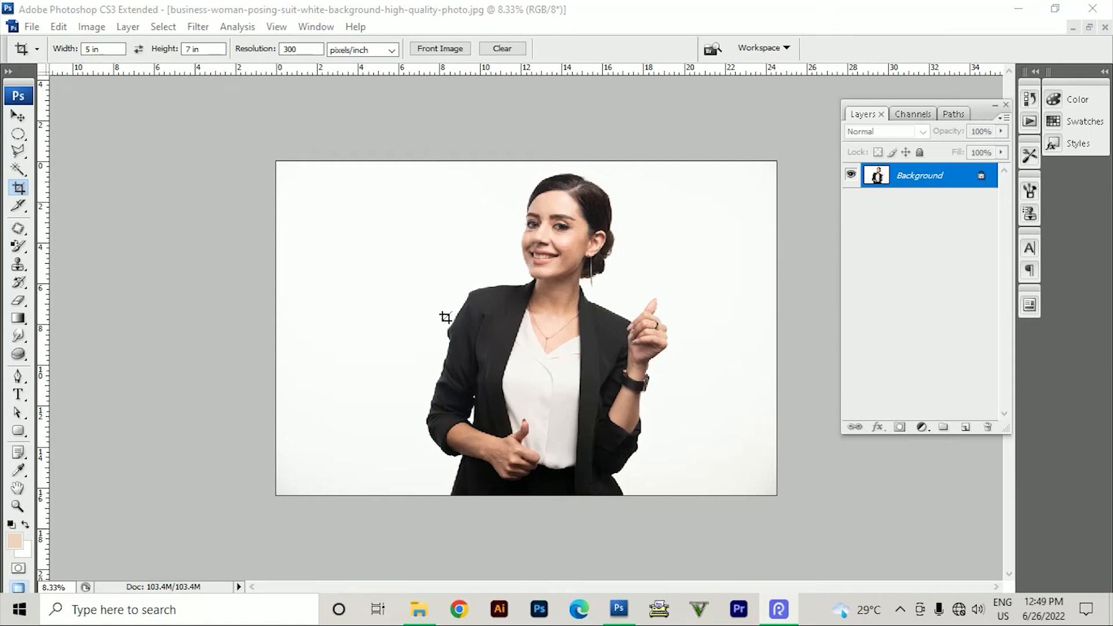
Step: Clear the Crop tool's preset size and resolution and try a freehand crop around the woman in the original photo
{"action": "left_click", "coordinate": [506, 46]}
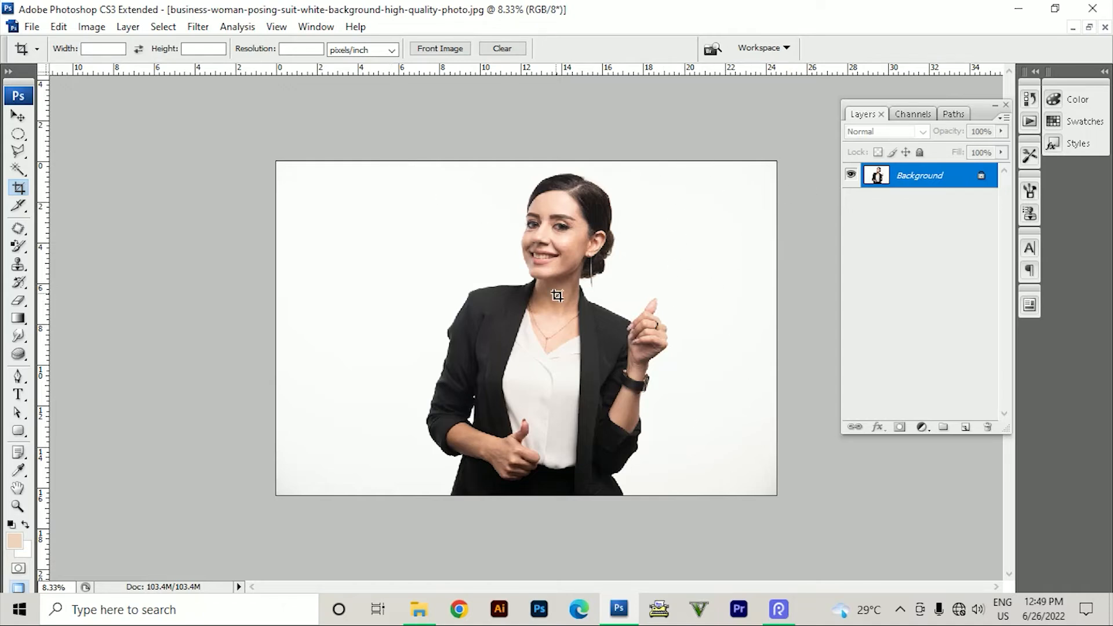
{"action": "left_click_drag", "start_coordinate": [416, 163], "coordinate": [679, 543]}
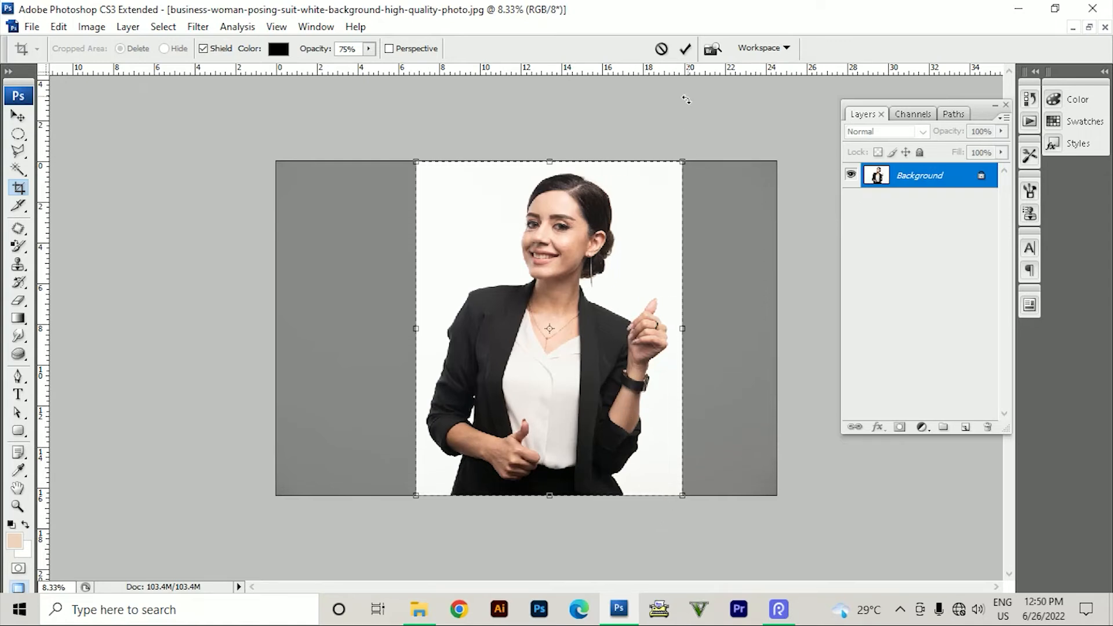
{"action": "left_click", "coordinate": [685, 49]}
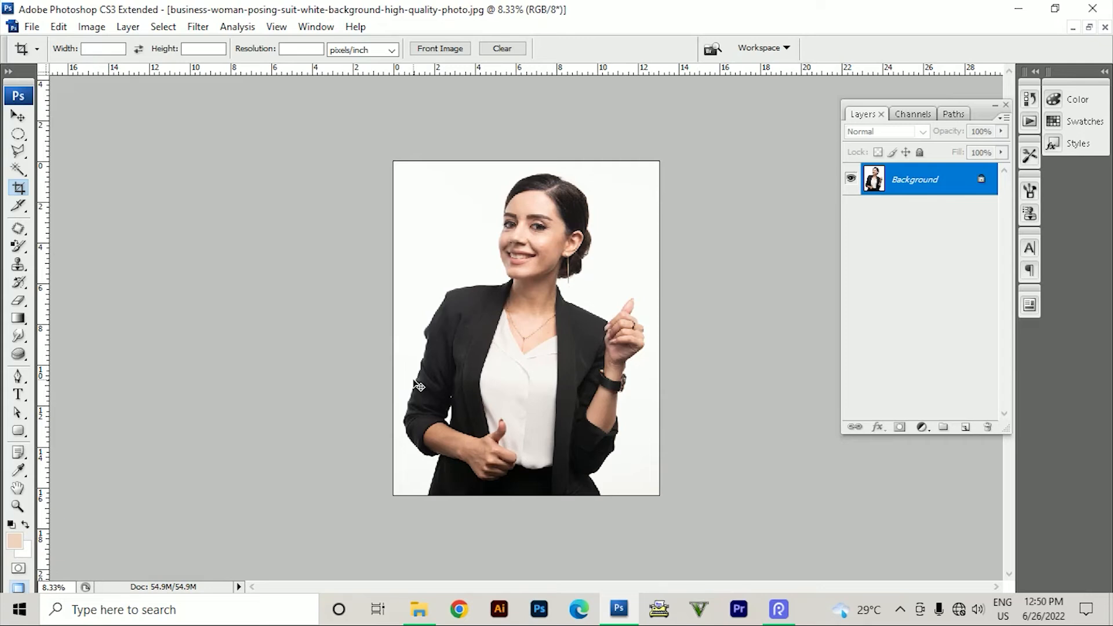
{"action": "key", "text": "ctrl+z"}
Step: Try a slightly wider freehand crop around the woman and undo it
{"action": "left_click_drag", "start_coordinate": [411, 148], "coordinate": [681, 525]}
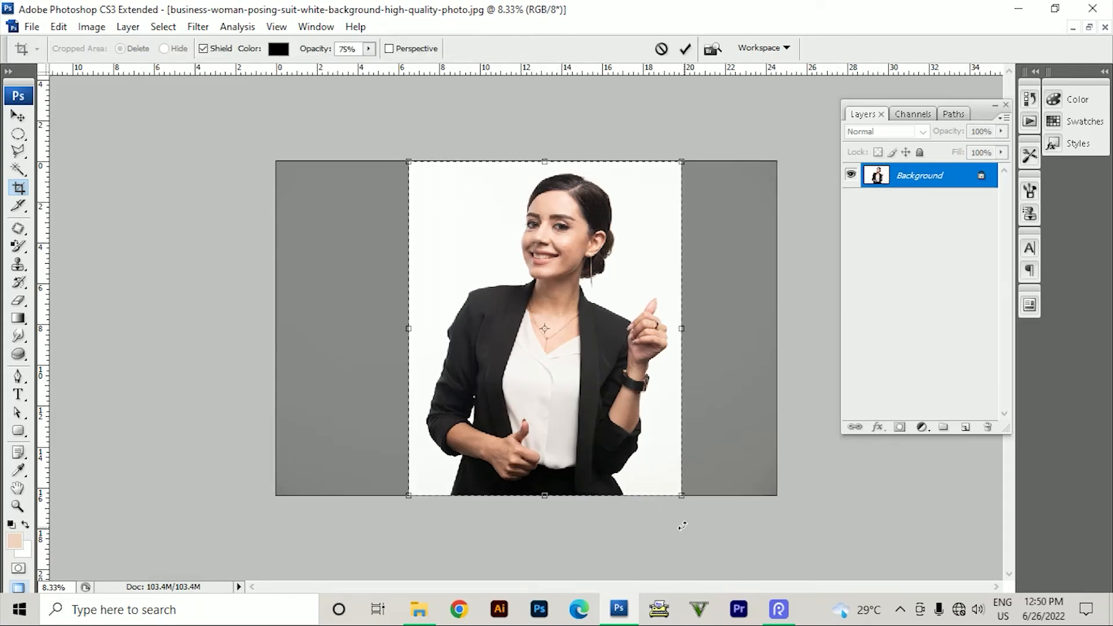
{"action": "key", "text": "Return"}
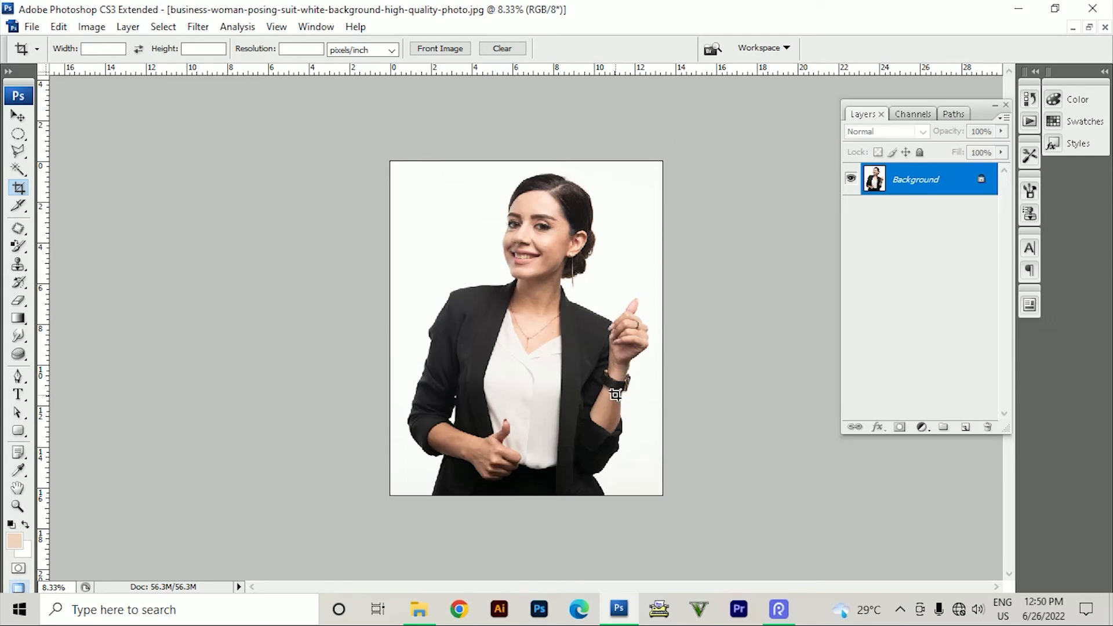
{"action": "key", "text": "ctrl+z"}
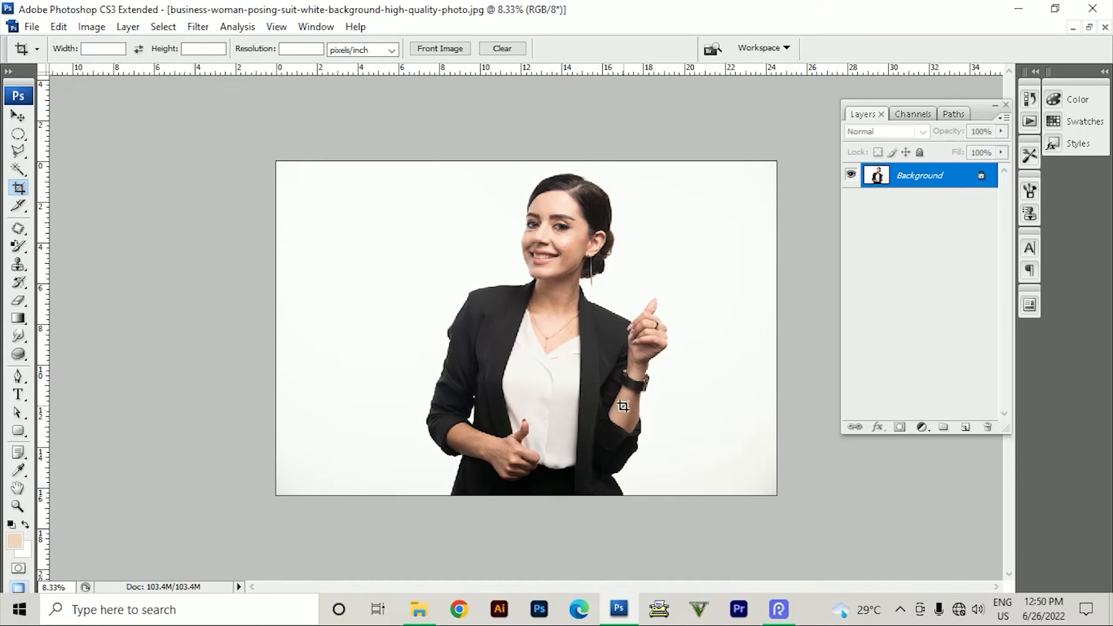
Step: Set the Crop tool to 3 cm wide by 4 cm high at a resolution of 300 pixels/inch
{"action": "left_click", "coordinate": [93, 46]}
{"action": "type", "text": "3cm"}
{"action": "key", "text": "Tab"}
{"action": "type", "text": "4 cm"}
{"action": "key", "text": "Tab"}
{"action": "type", "text": "300"}
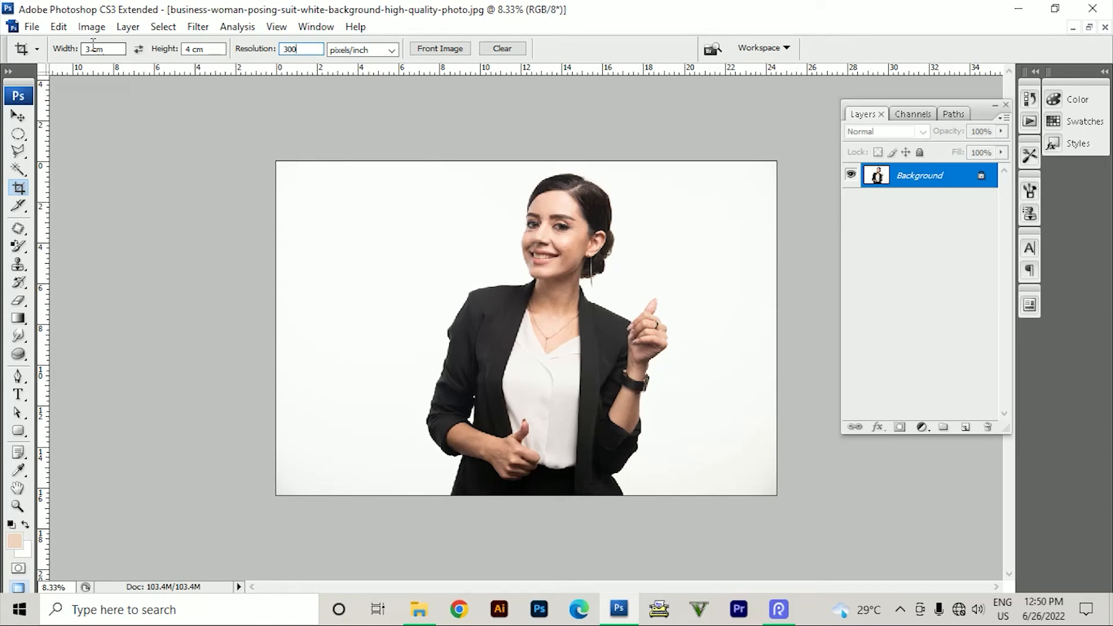
{"action": "left_click", "coordinate": [373, 50]}
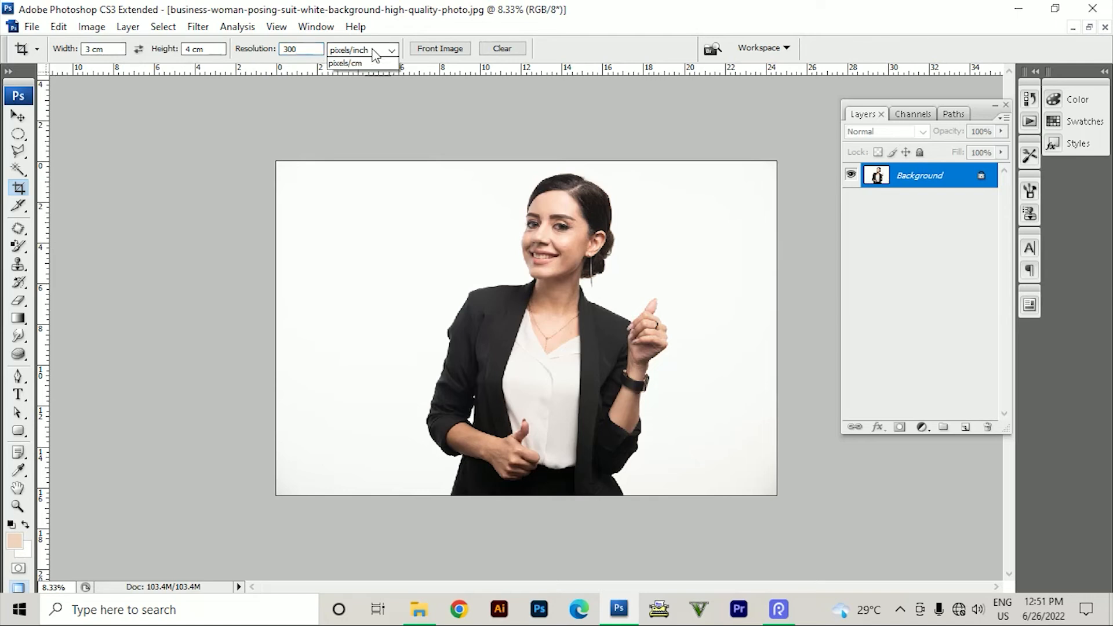
{"action": "left_click", "coordinate": [371, 64]}
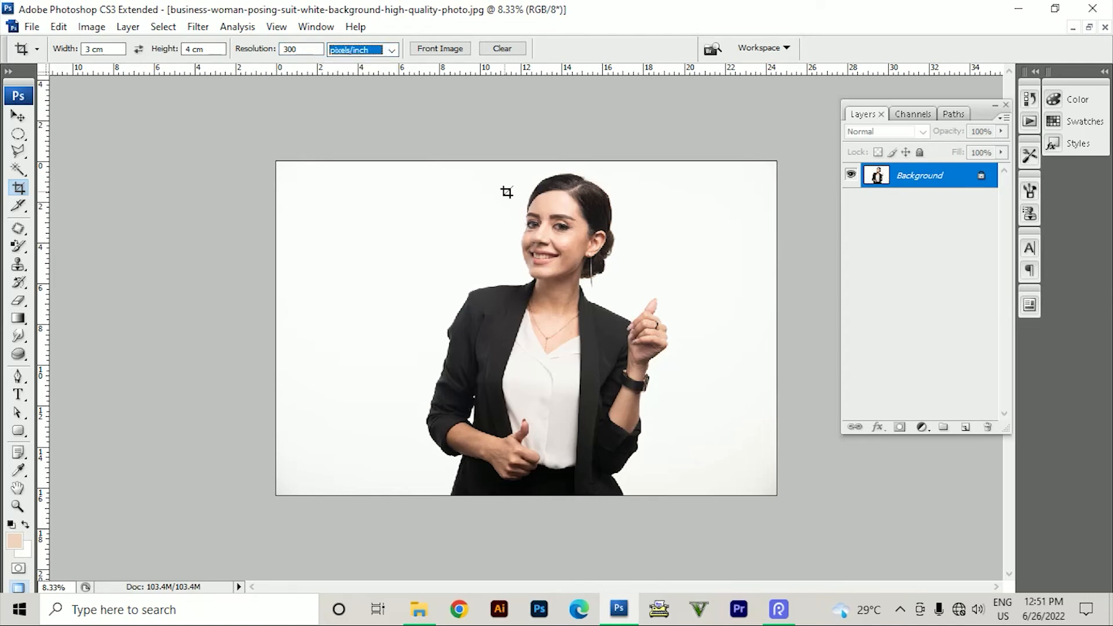
Step: Draw a crop frame around the woman's head and chest in the photo and nudge it up slightly
{"action": "mouse_move", "coordinate": [483, 170]}
{"action": "left_mouse_down"}
{"action": "mouse_move", "coordinate": [619, 347]}
{"action": "mouse_move", "coordinate": [629, 391]}
{"action": "left_mouse_up"}
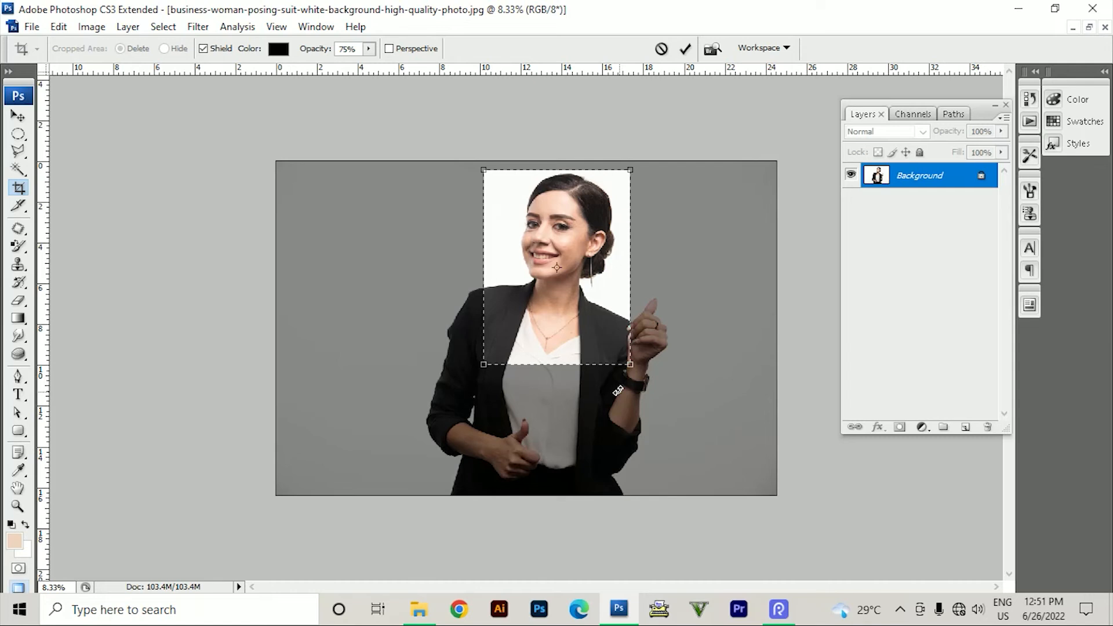
{"action": "key", "text": "Up"}
{"action": "key", "text": "Up"}
{"action": "key", "text": "Up"}
{"action": "key", "text": "Up"}
{"action": "key", "text": "Up"}
{"action": "key", "text": "Up"}
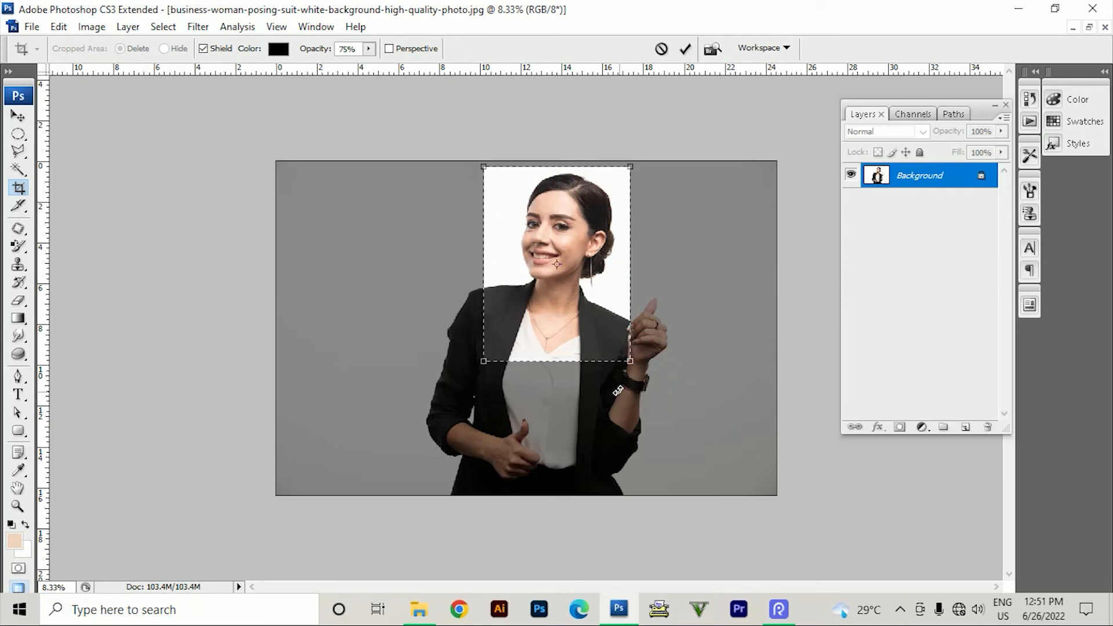
Step: Enlarge the crop frame evenly about its center to reach the photo's upper edge and apply the crop
{"action": "left_click_drag", "start_coordinate": [632, 360], "coordinate": [635, 368]}
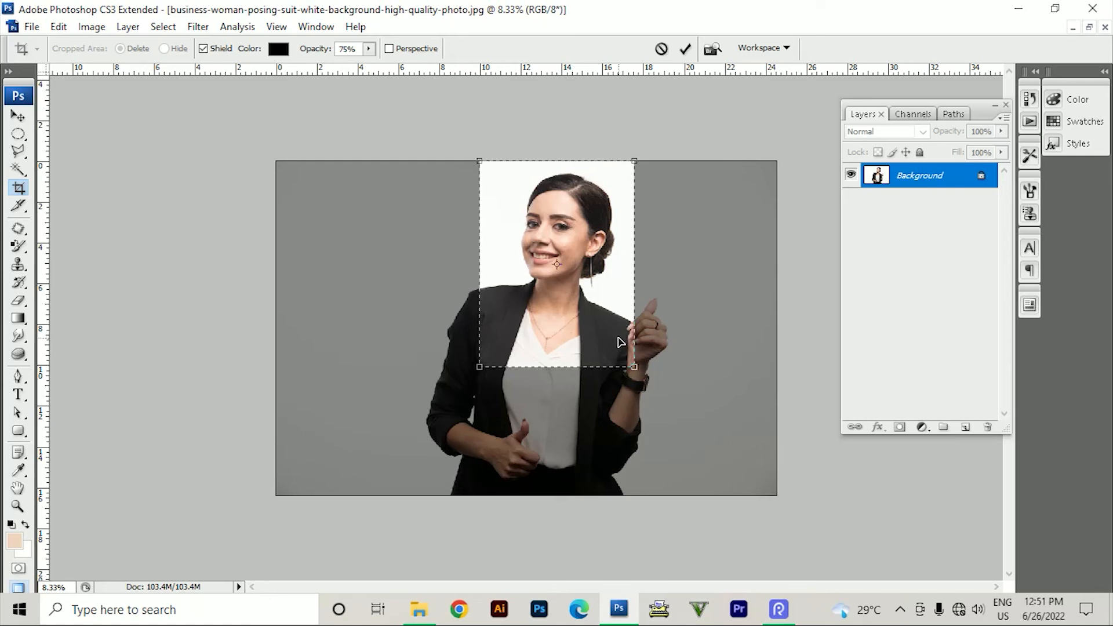
{"action": "key", "text": "Return"}
{"action": "key", "text": "ctrl+plus"}
{"action": "key", "text": "ctrl+plus"}
{"action": "key", "text": "ctrl+plus"}
{"action": "key", "text": "ctrl+plus"}
{"action": "key", "text": "ctrl+plus"}
{"action": "key", "text": "ctrl+plus"}
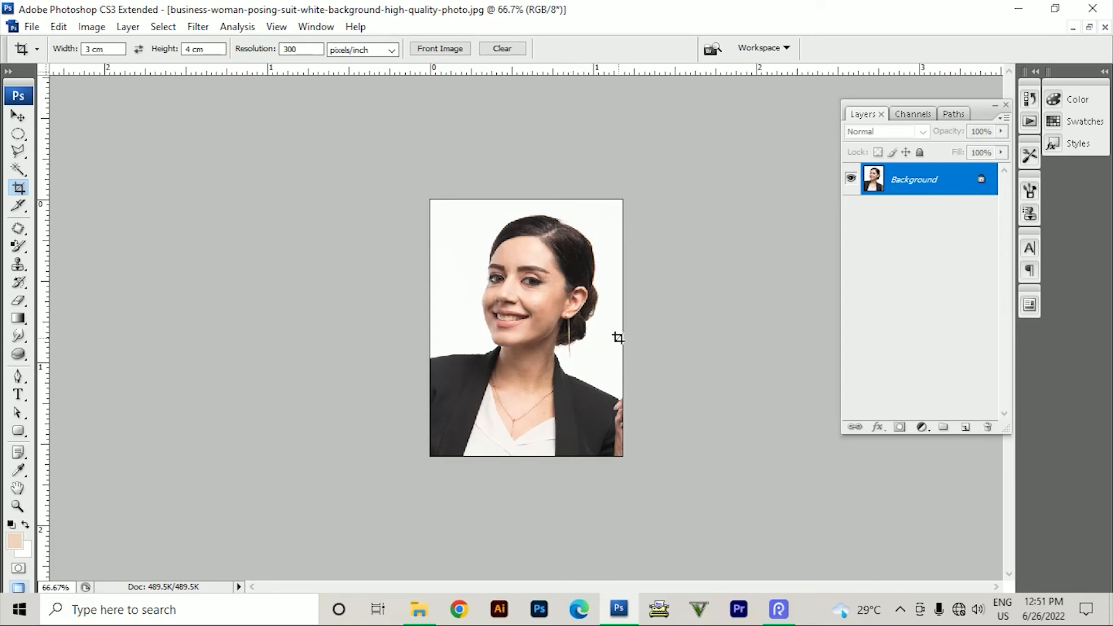
Step: Close the cropped photo and open elegant-businesswoman-holding-clipboard.jpg from the Downloads folder
{"action": "key", "text": "ctrl+w"}
{"action": "left_click", "coordinate": [565, 232]}
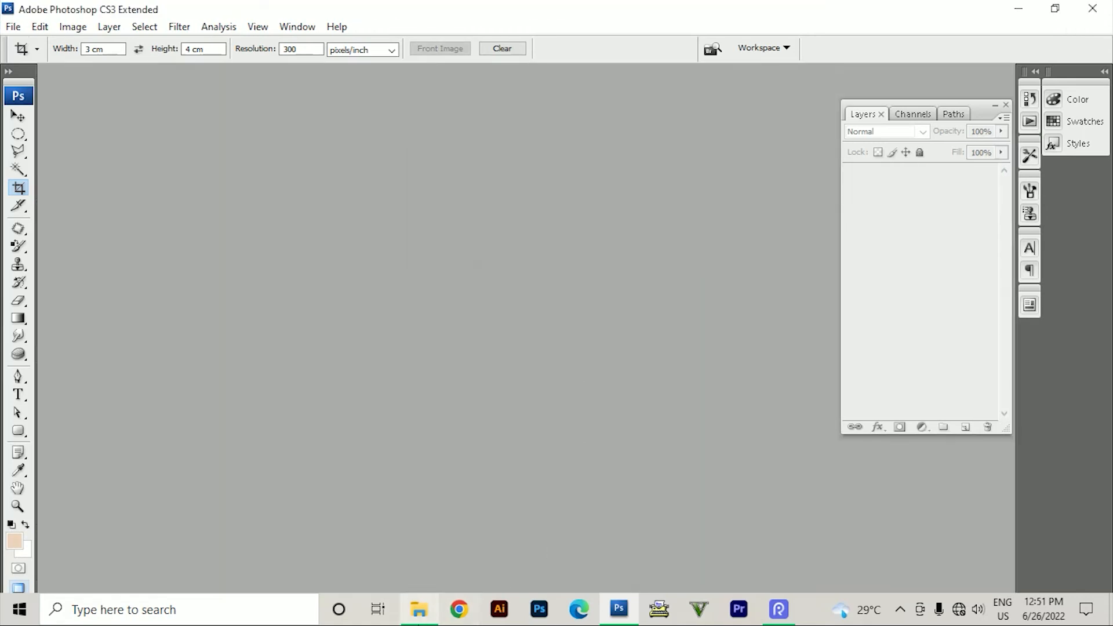
{"action": "left_click", "coordinate": [418, 609]}
{"action": "scroll", "coordinate": [458, 290], "scroll_direction": "up", "scroll_amount": 4}
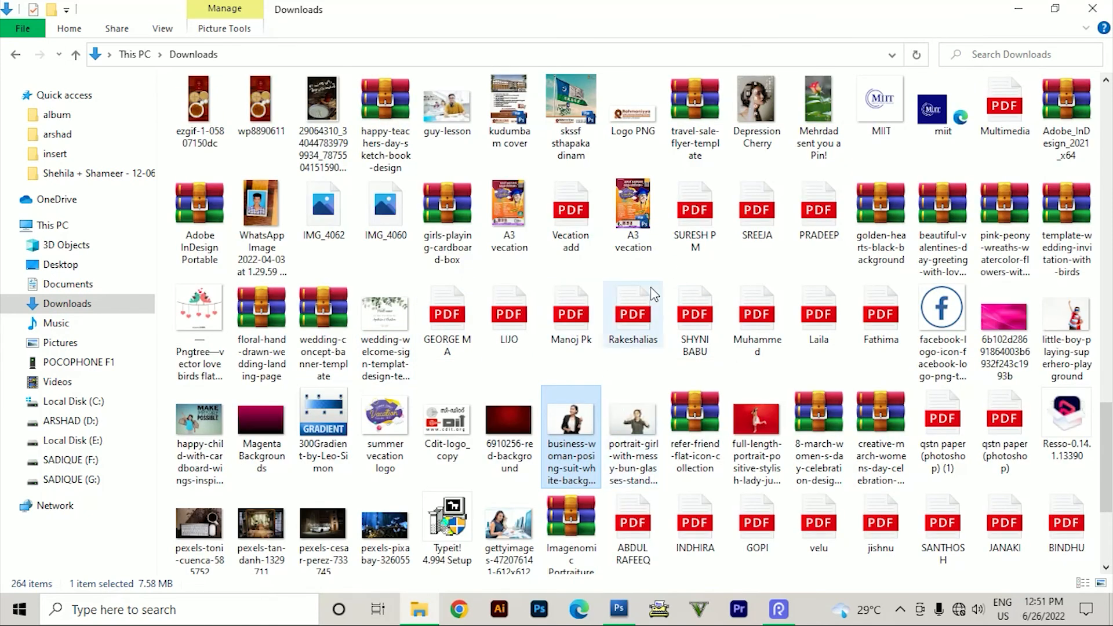
{"action": "scroll", "coordinate": [654, 295], "scroll_direction": "down", "scroll_amount": 5}
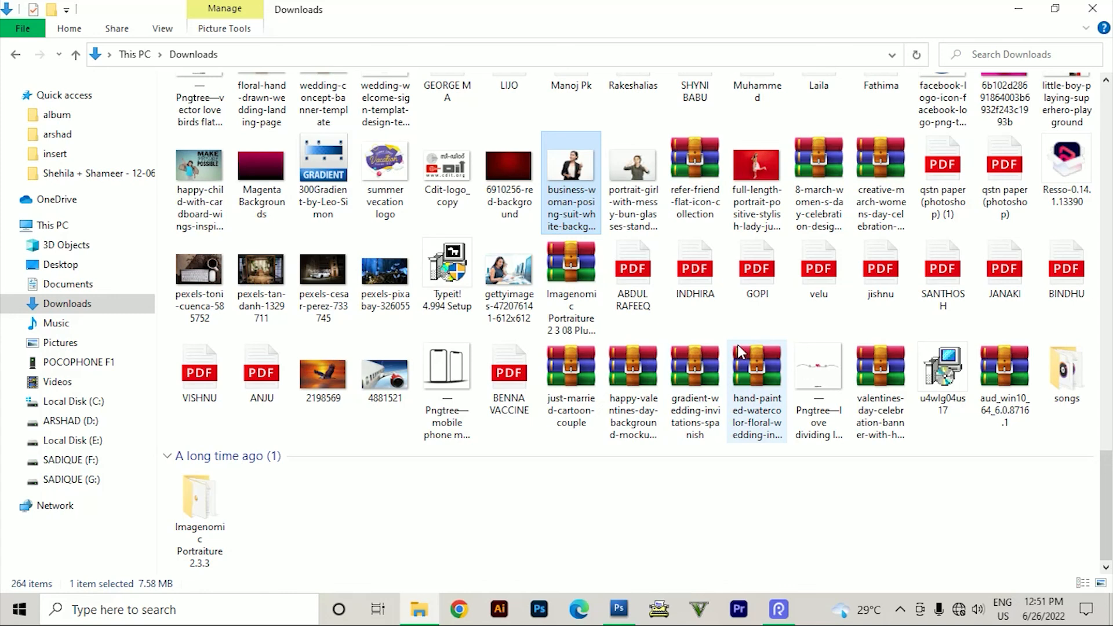
{"action": "scroll", "coordinate": [557, 481], "scroll_direction": "up", "scroll_amount": 10}
{"action": "left_click_drag", "start_coordinate": [336, 364], "coordinate": [567, 351]}
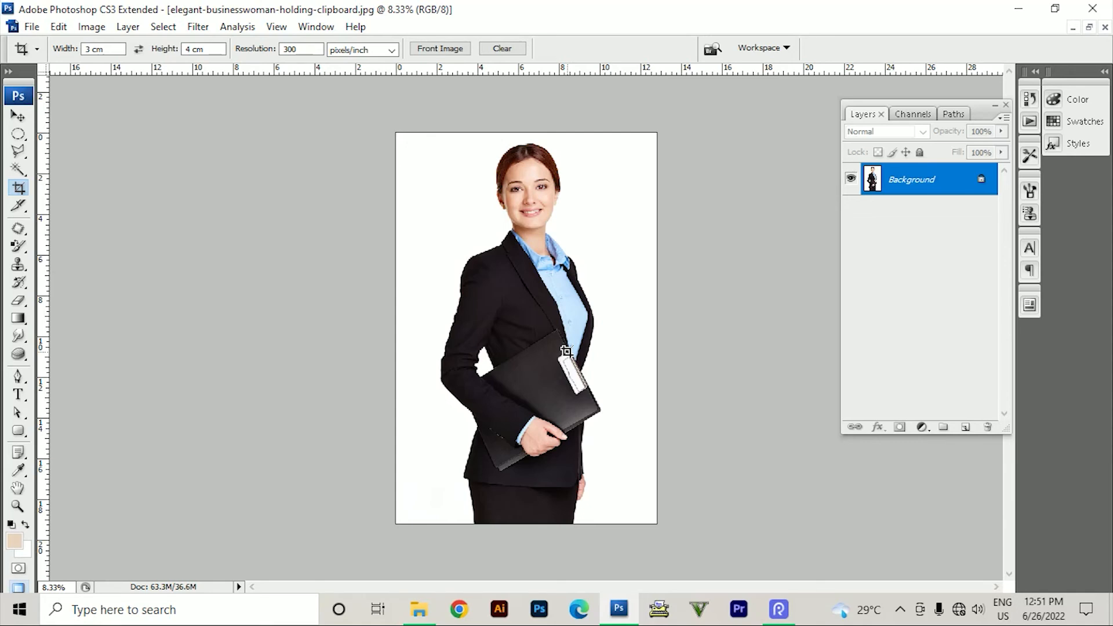
Step: Draw a crop frame around the head and upper chest of the woman holding the clipboard
{"action": "key", "text": "ctrl+plus"}
{"action": "key", "text": "ctrl+plus"}
{"action": "left_click_drag", "start_coordinate": [607, 289], "coordinate": [588, 366]}
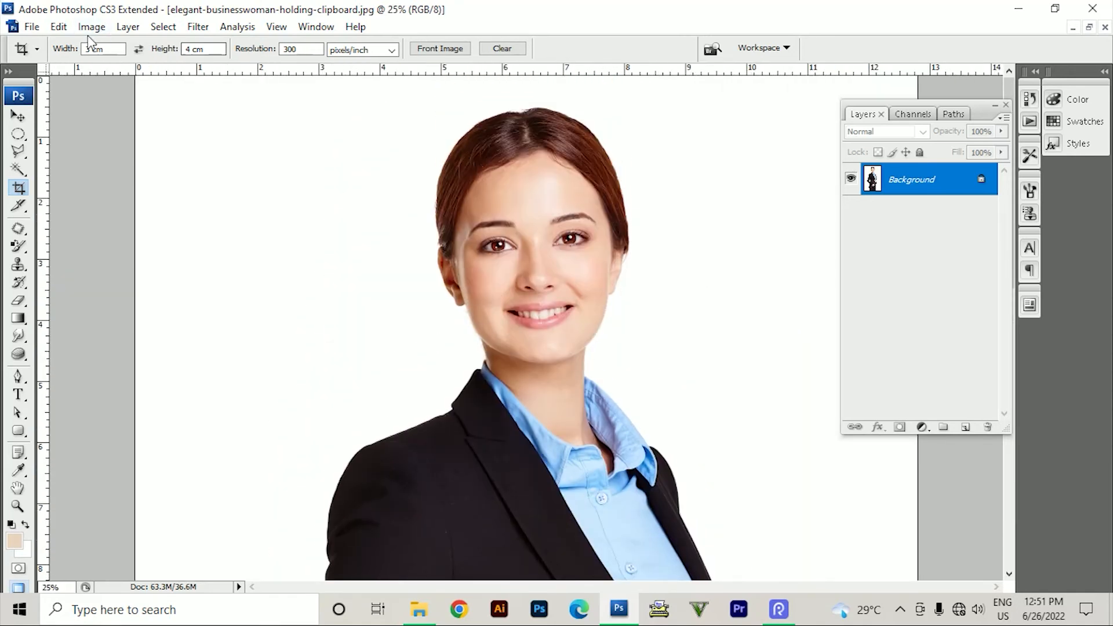
{"action": "left_click_drag", "start_coordinate": [411, 96], "coordinate": [759, 551]}
{"action": "key", "text": "ctrl+minus"}
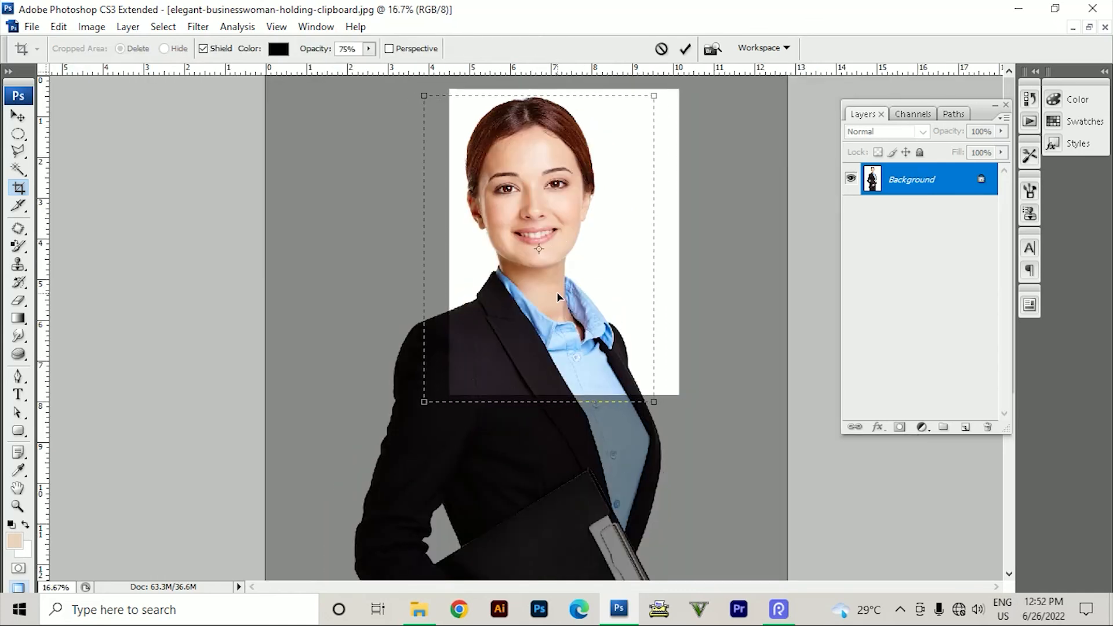
Step: Center the crop frame on the woman's head, enlarge it slightly with room above her hair, and apply the crop
{"action": "left_click_drag", "start_coordinate": [557, 292], "coordinate": [552, 288]}
{"action": "left_click_drag", "start_coordinate": [649, 398], "coordinate": [657, 406]}
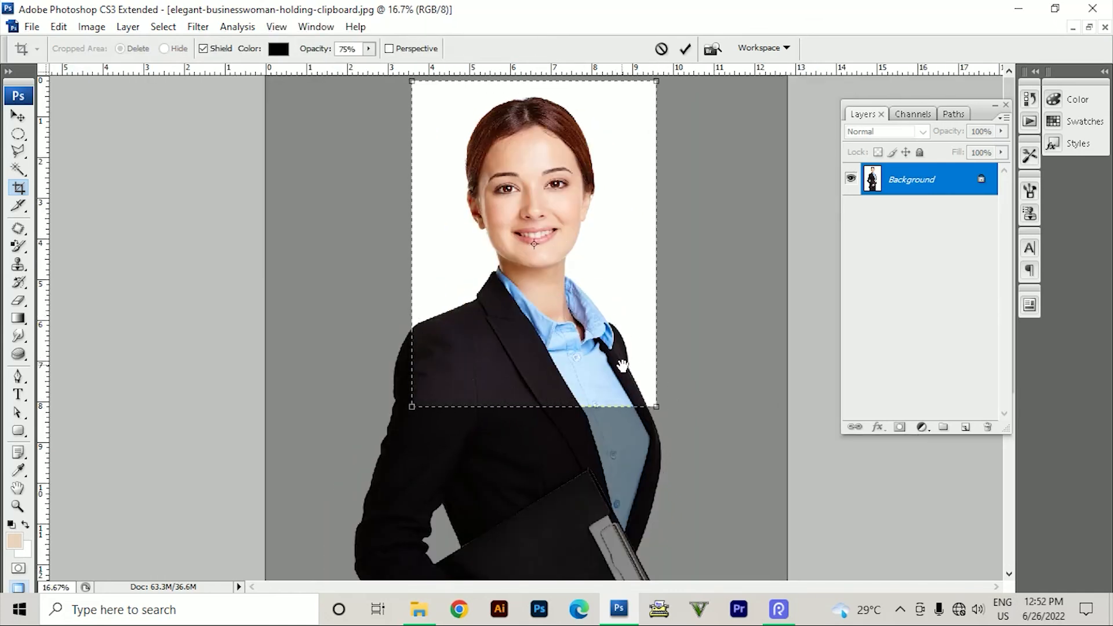
{"action": "key", "text": "Down"}
{"action": "key", "text": "Down"}
{"action": "key", "text": "Down"}
{"action": "key", "text": "Down"}
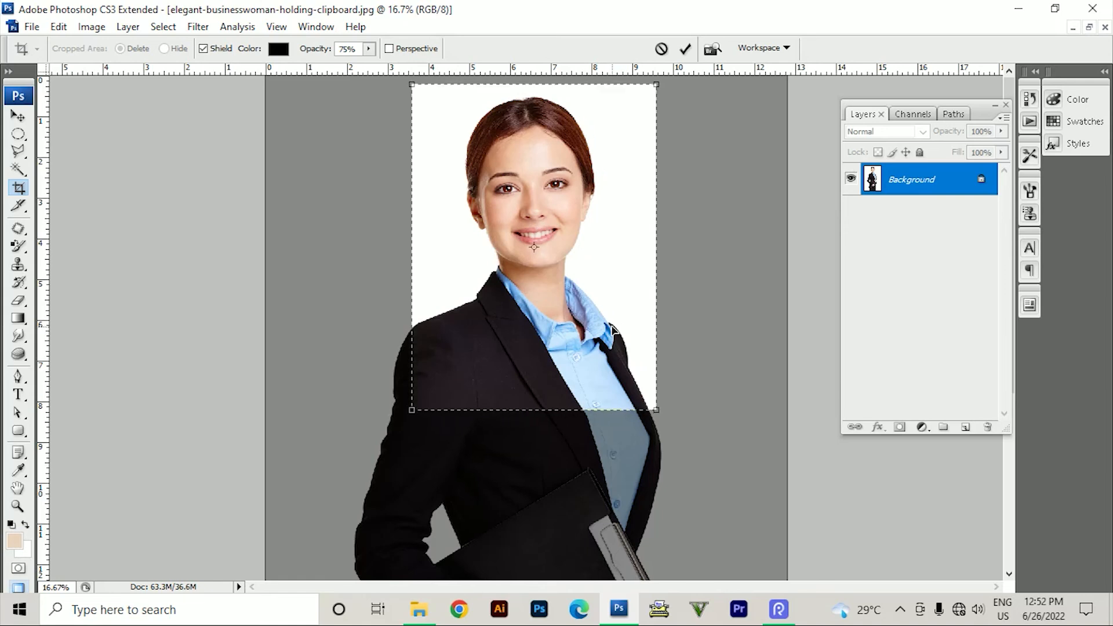
{"action": "key", "text": "Return"}
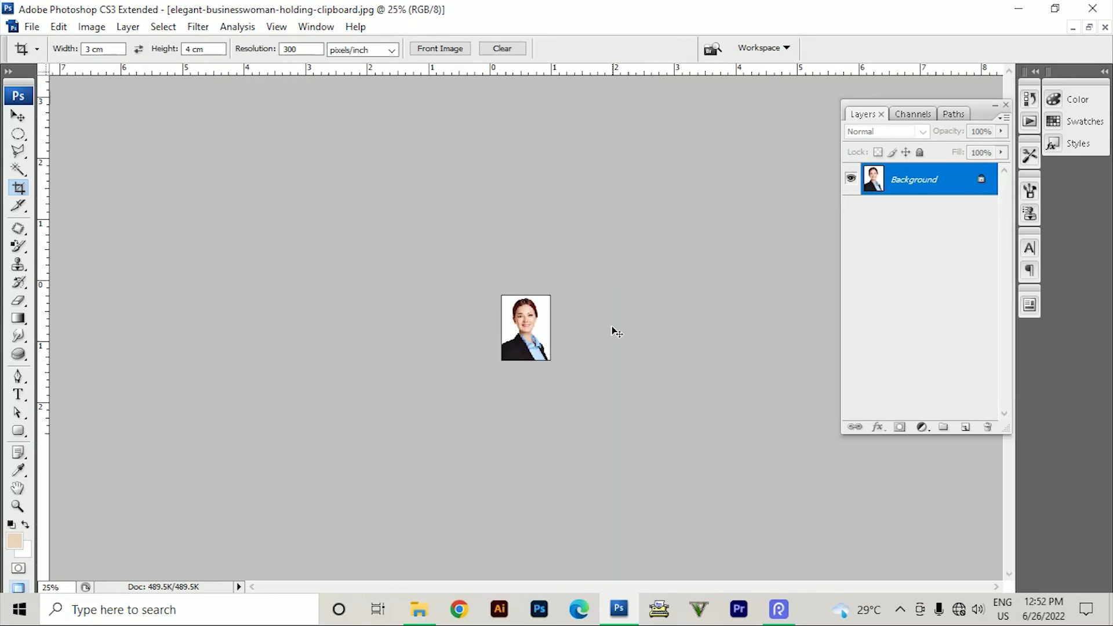
{"action": "key", "text": "ctrl+plus"}
{"action": "key", "text": "ctrl+plus"}
{"action": "key", "text": "ctrl+plus"}
{"action": "key", "text": "ctrl+plus"}
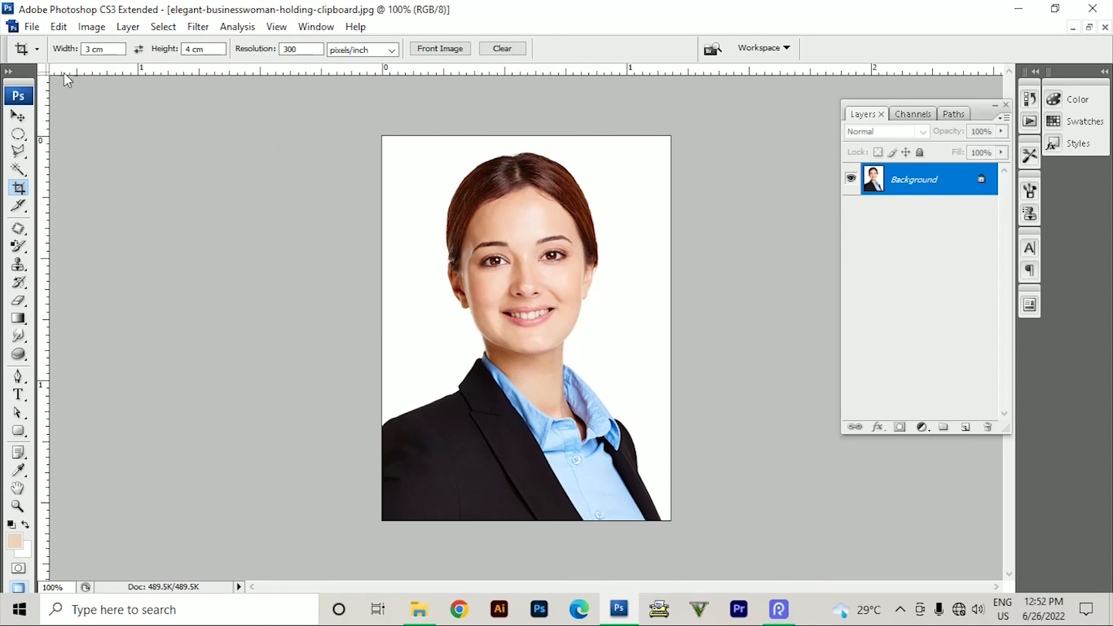
Step: Save the current Crop tool settings as a new tool preset named "pp"
{"action": "left_click", "coordinate": [37, 50]}
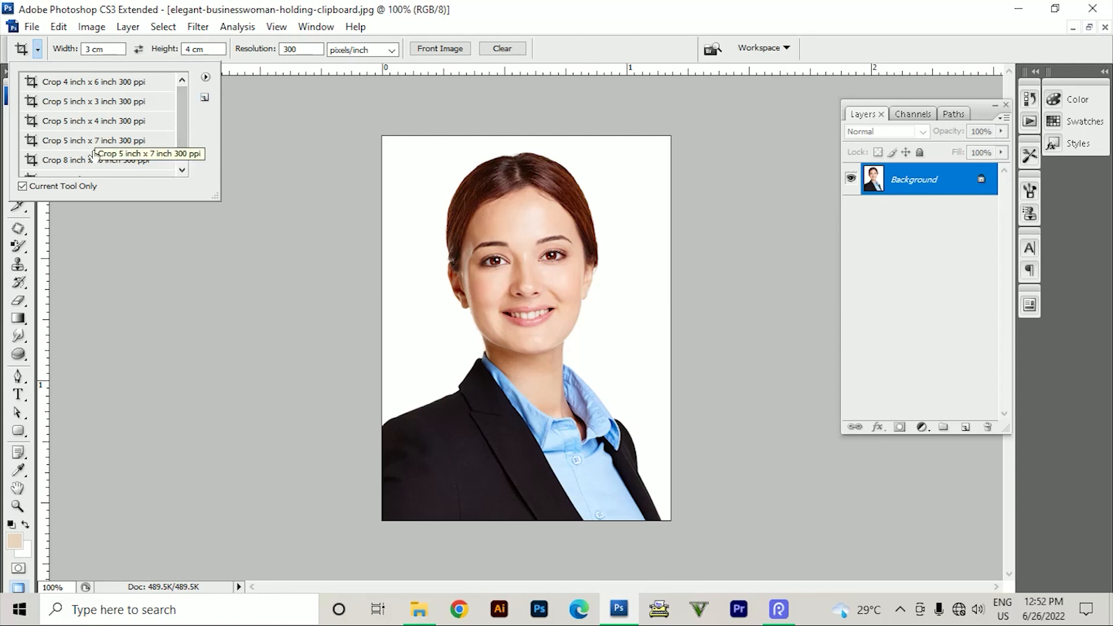
{"action": "scroll", "coordinate": [94, 162], "scroll_direction": "down", "scroll_amount": 1}
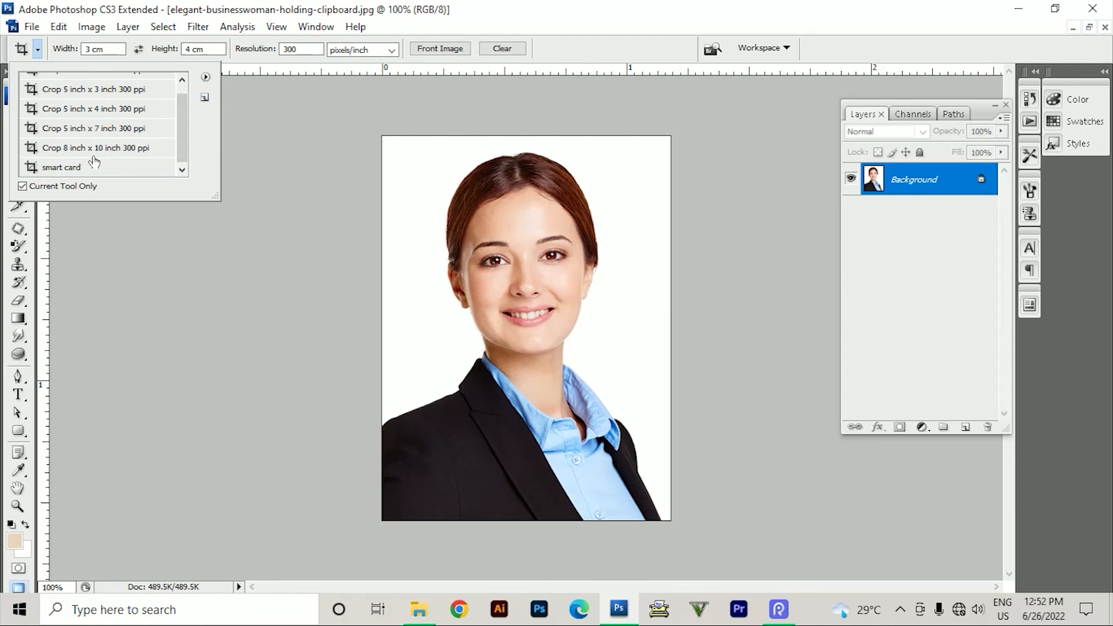
{"action": "left_click", "coordinate": [205, 98]}
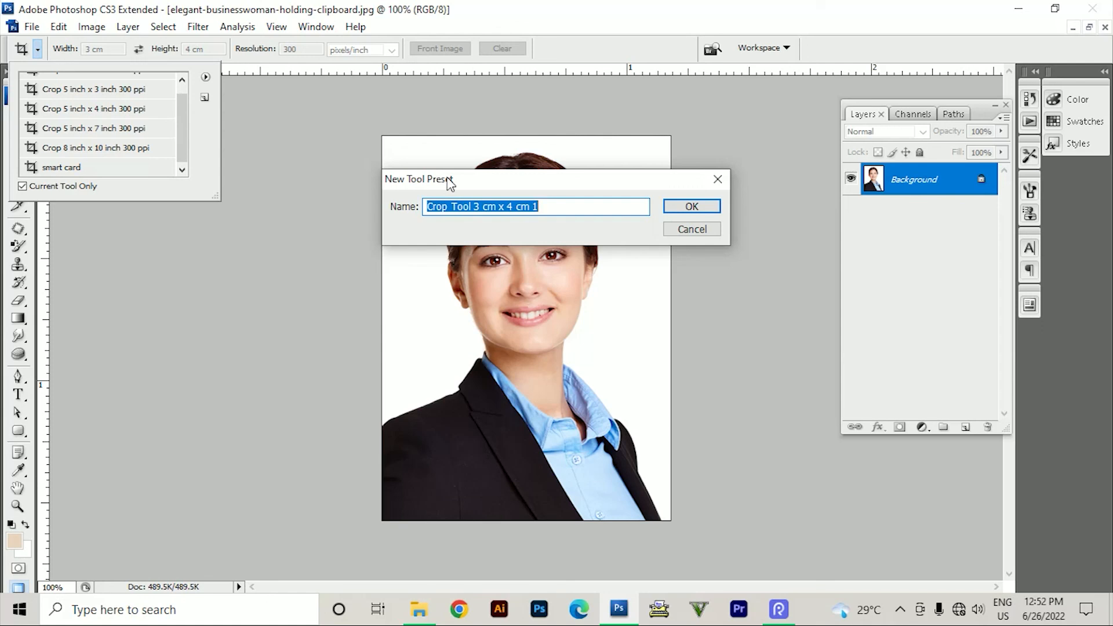
{"action": "type", "text": "pp"}
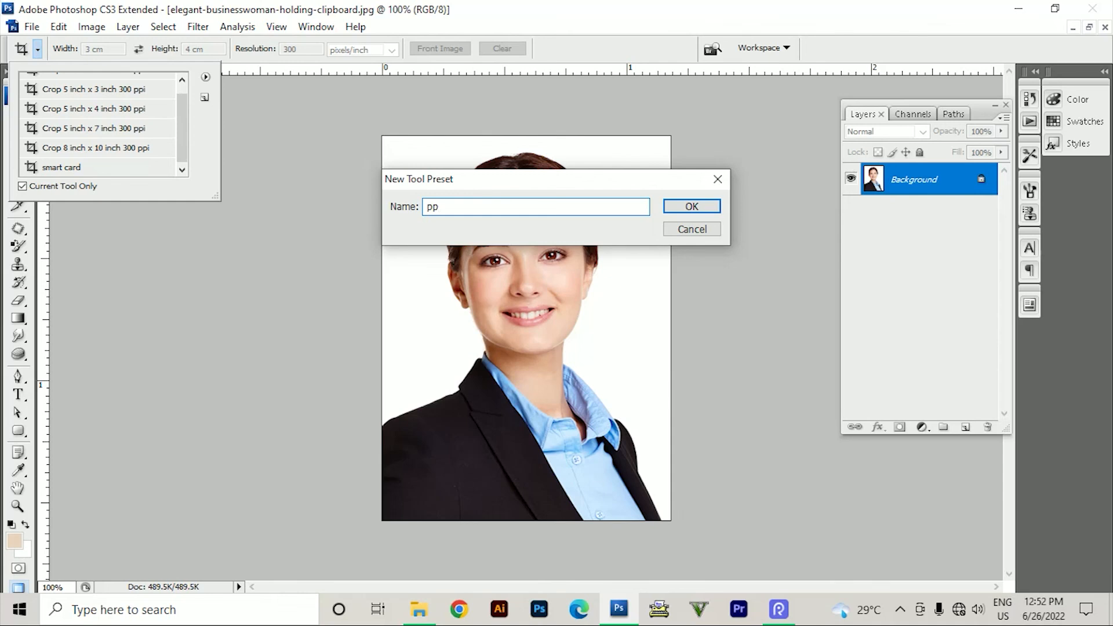
{"action": "key", "text": "Return"}
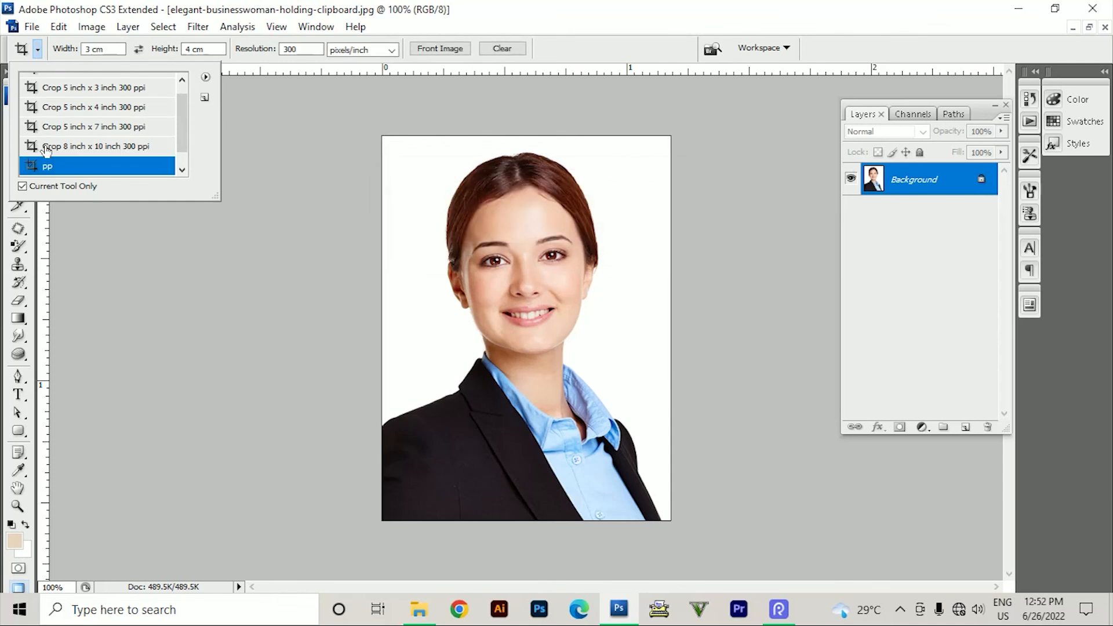
Step: Clear the Crop tool's size and resolution values and reload them from the "pp" preset
{"action": "left_click", "coordinate": [511, 49]}
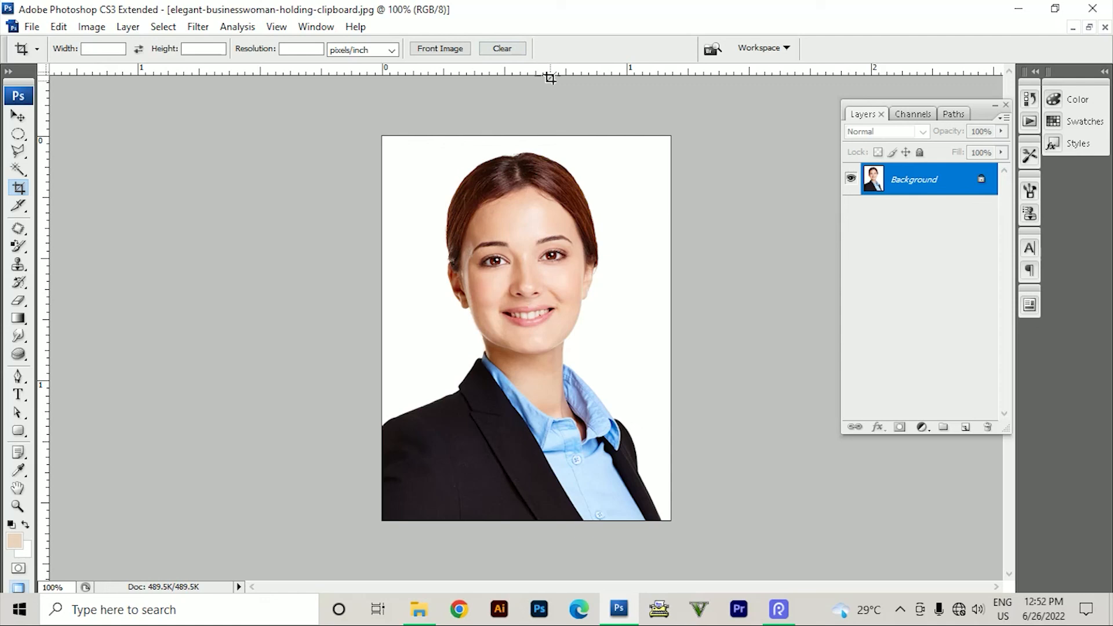
{"action": "left_click", "coordinate": [38, 49]}
{"action": "left_click", "coordinate": [48, 167]}
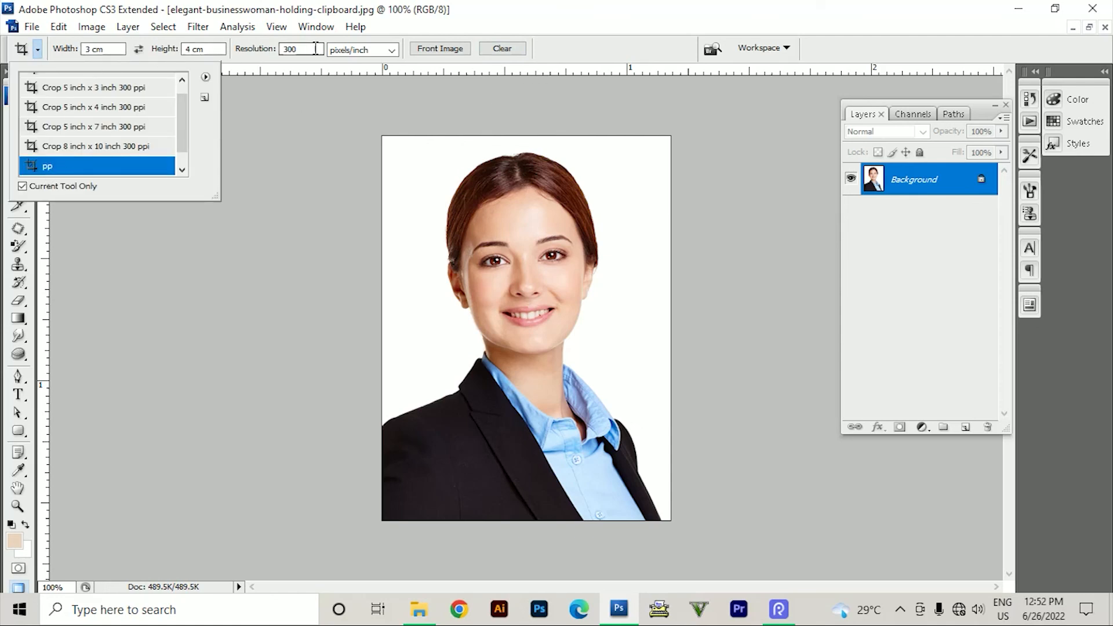
{"action": "left_click", "coordinate": [450, 226]}
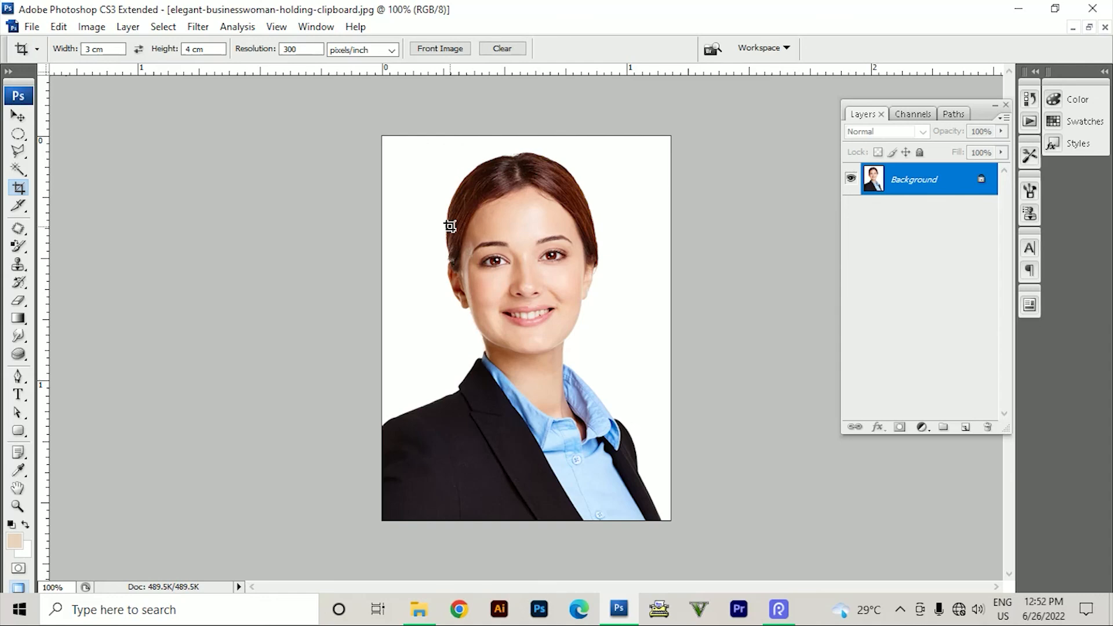